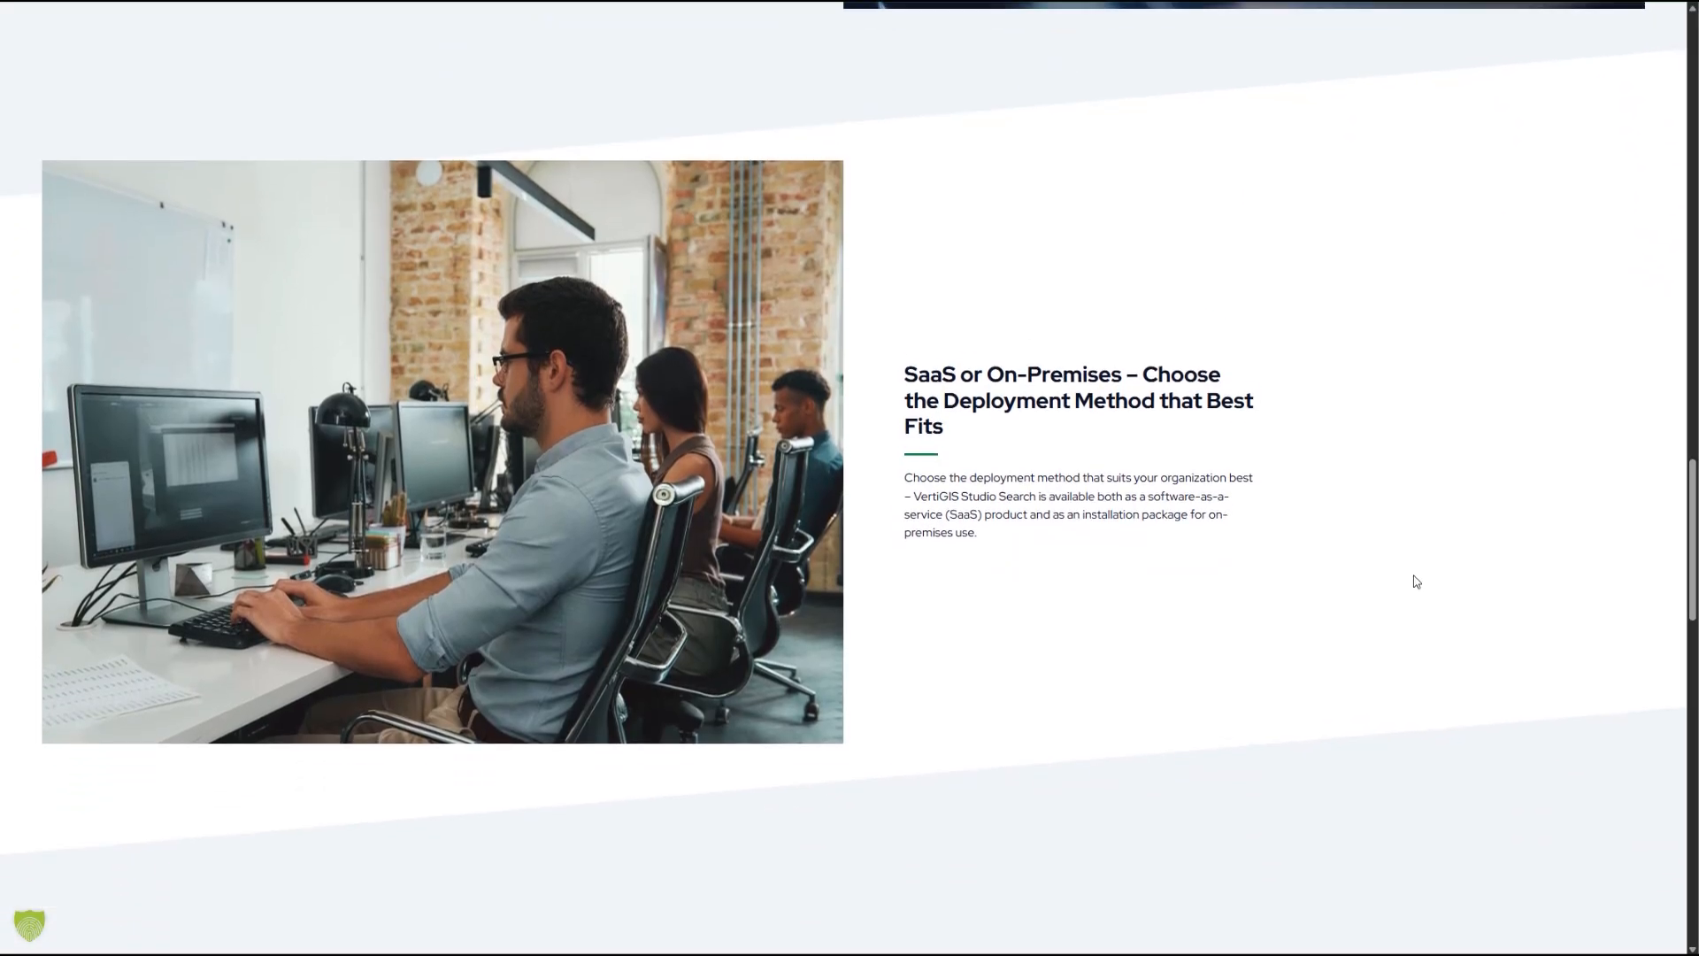
pyautogui.scroll(-5, 1416, 581)
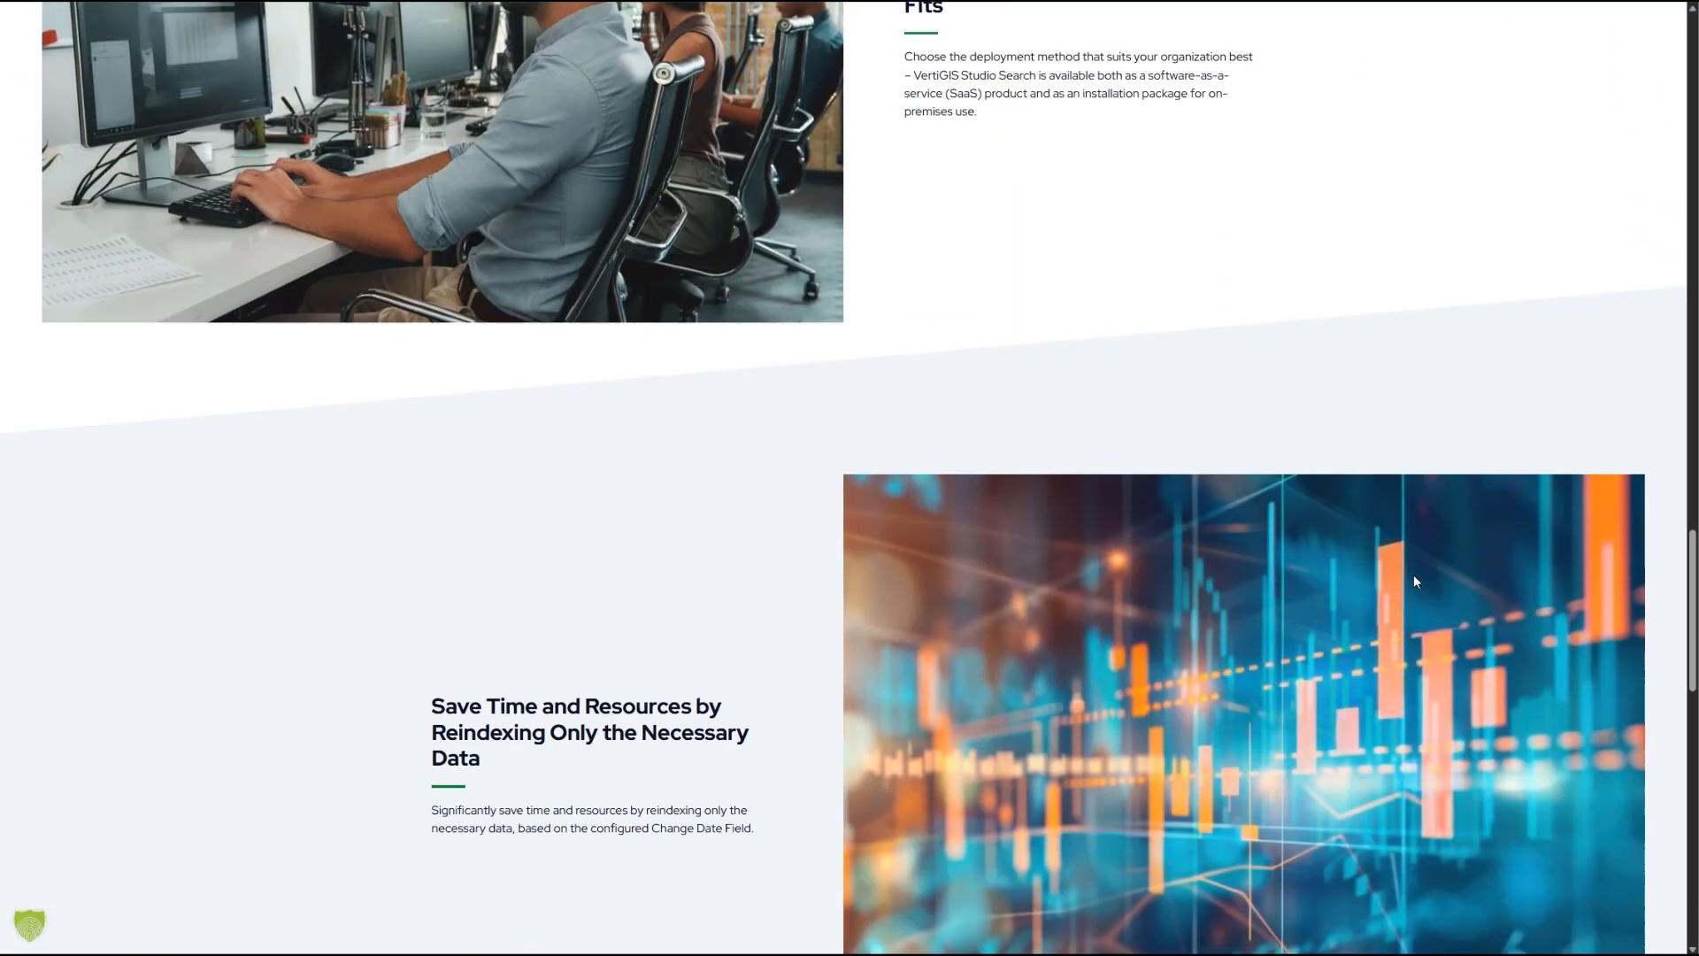
pyautogui.scroll(-2, 1416, 581)
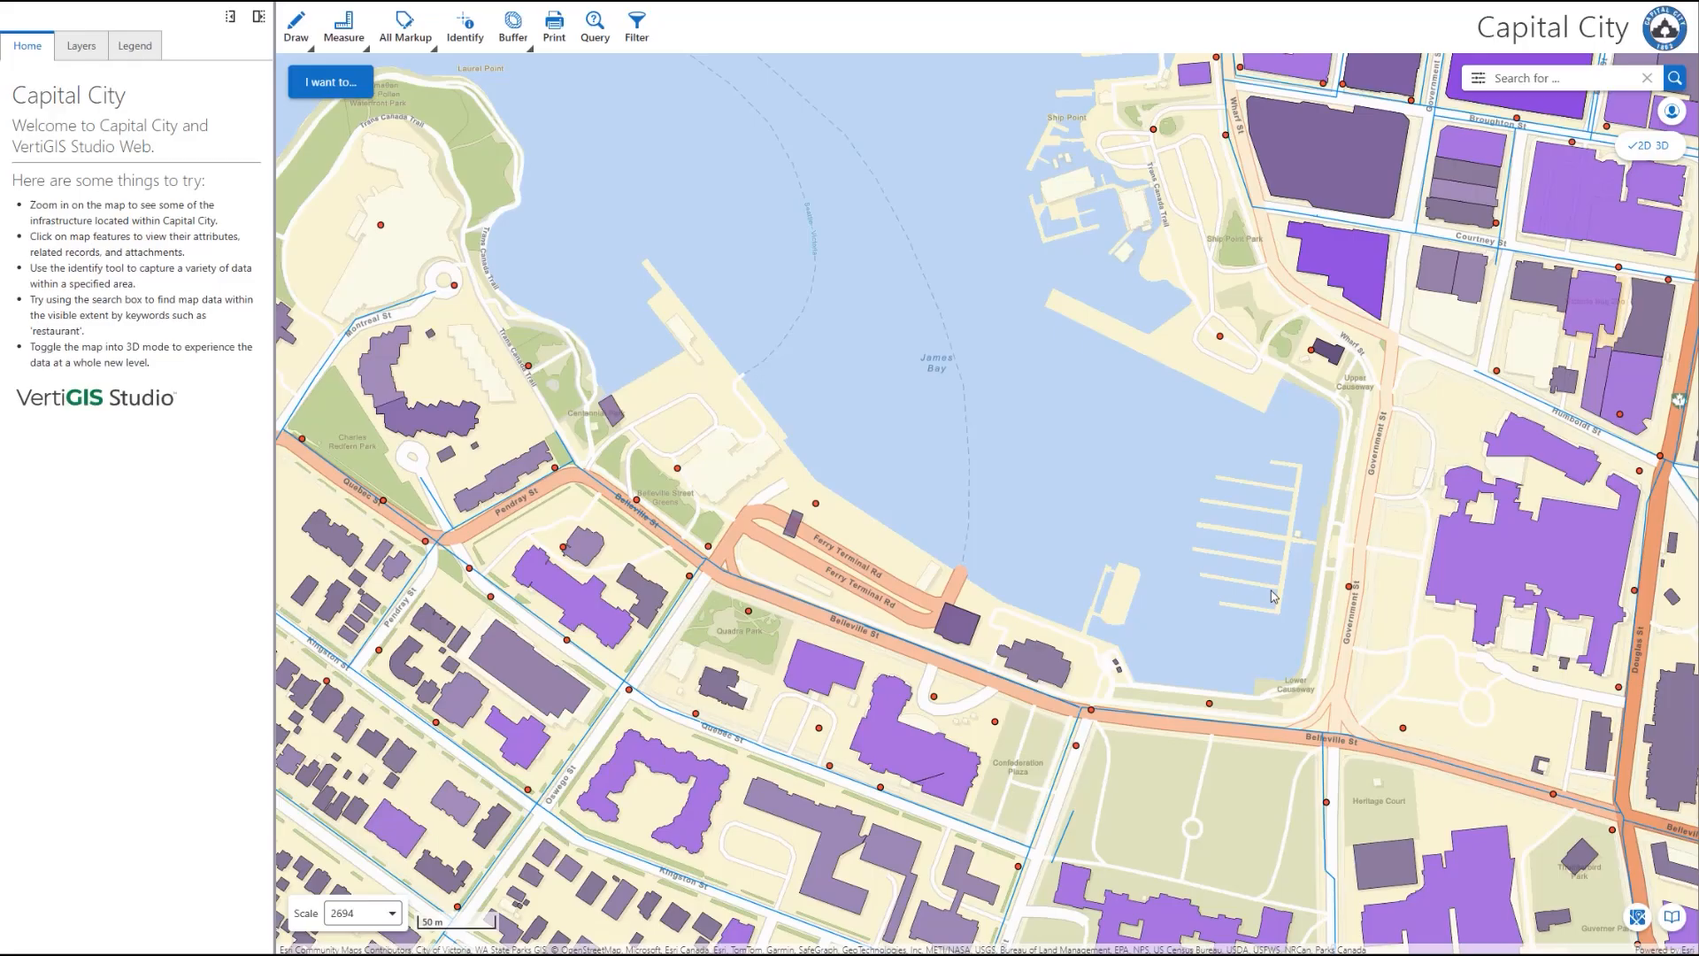
# Step: Search the Capital City map for "government st" and run the search
pyautogui.click(1525, 78)
pyautogui.write('government st')
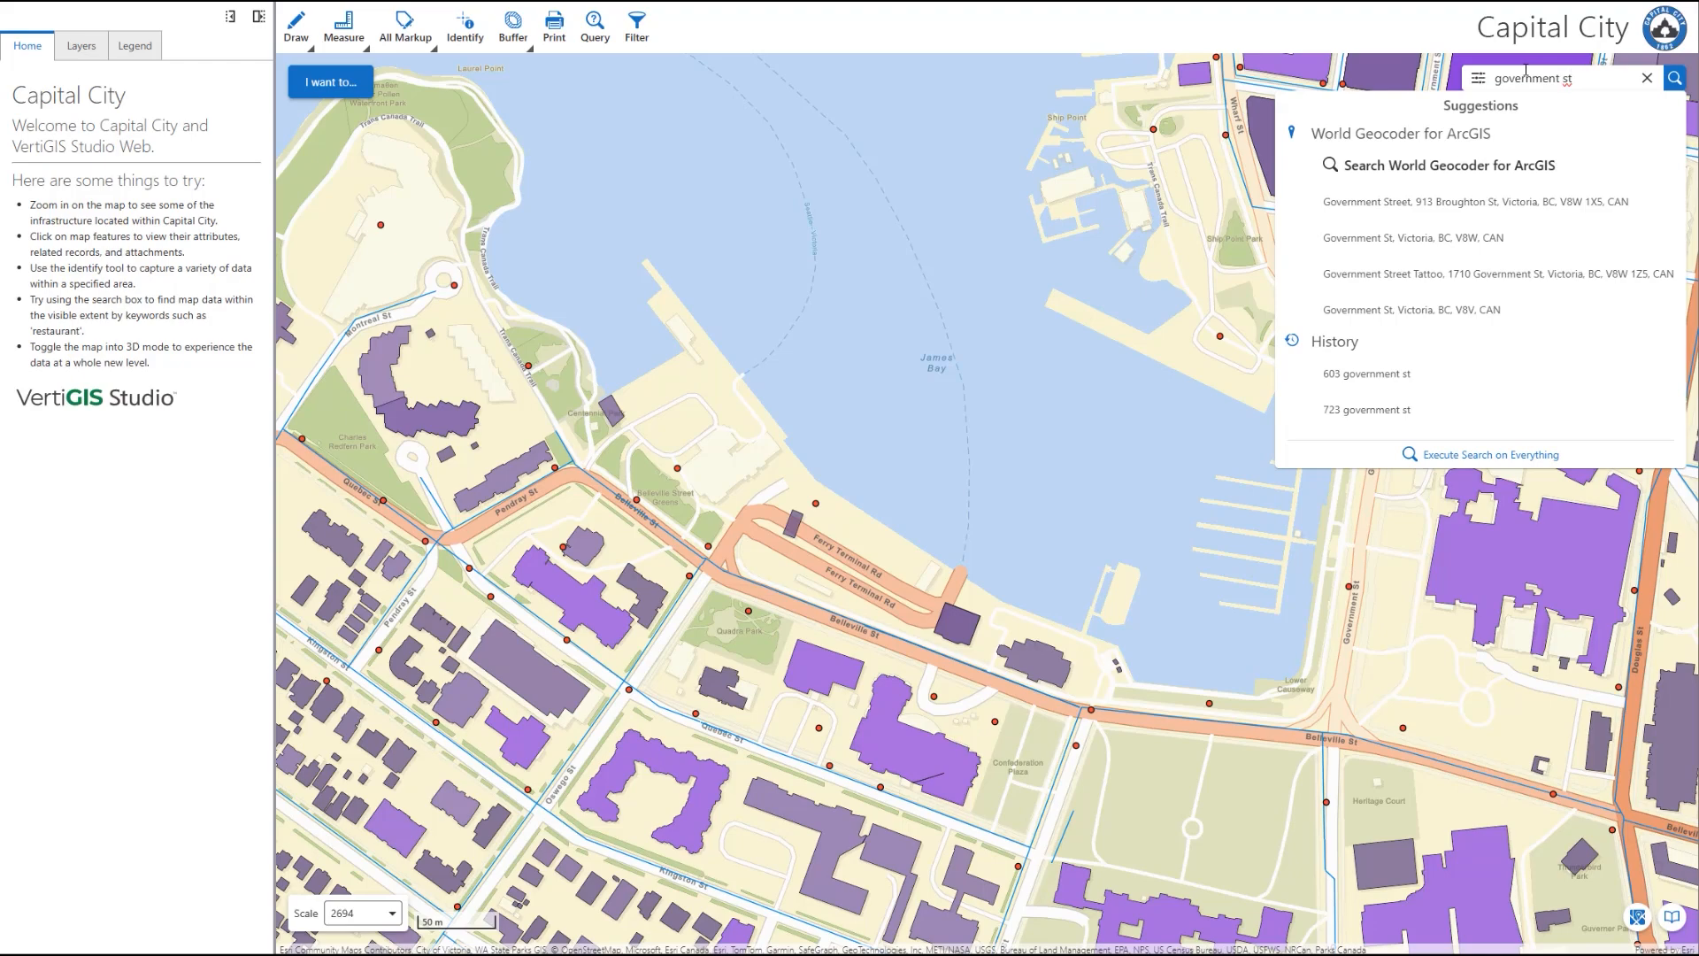
pyautogui.press('Return')
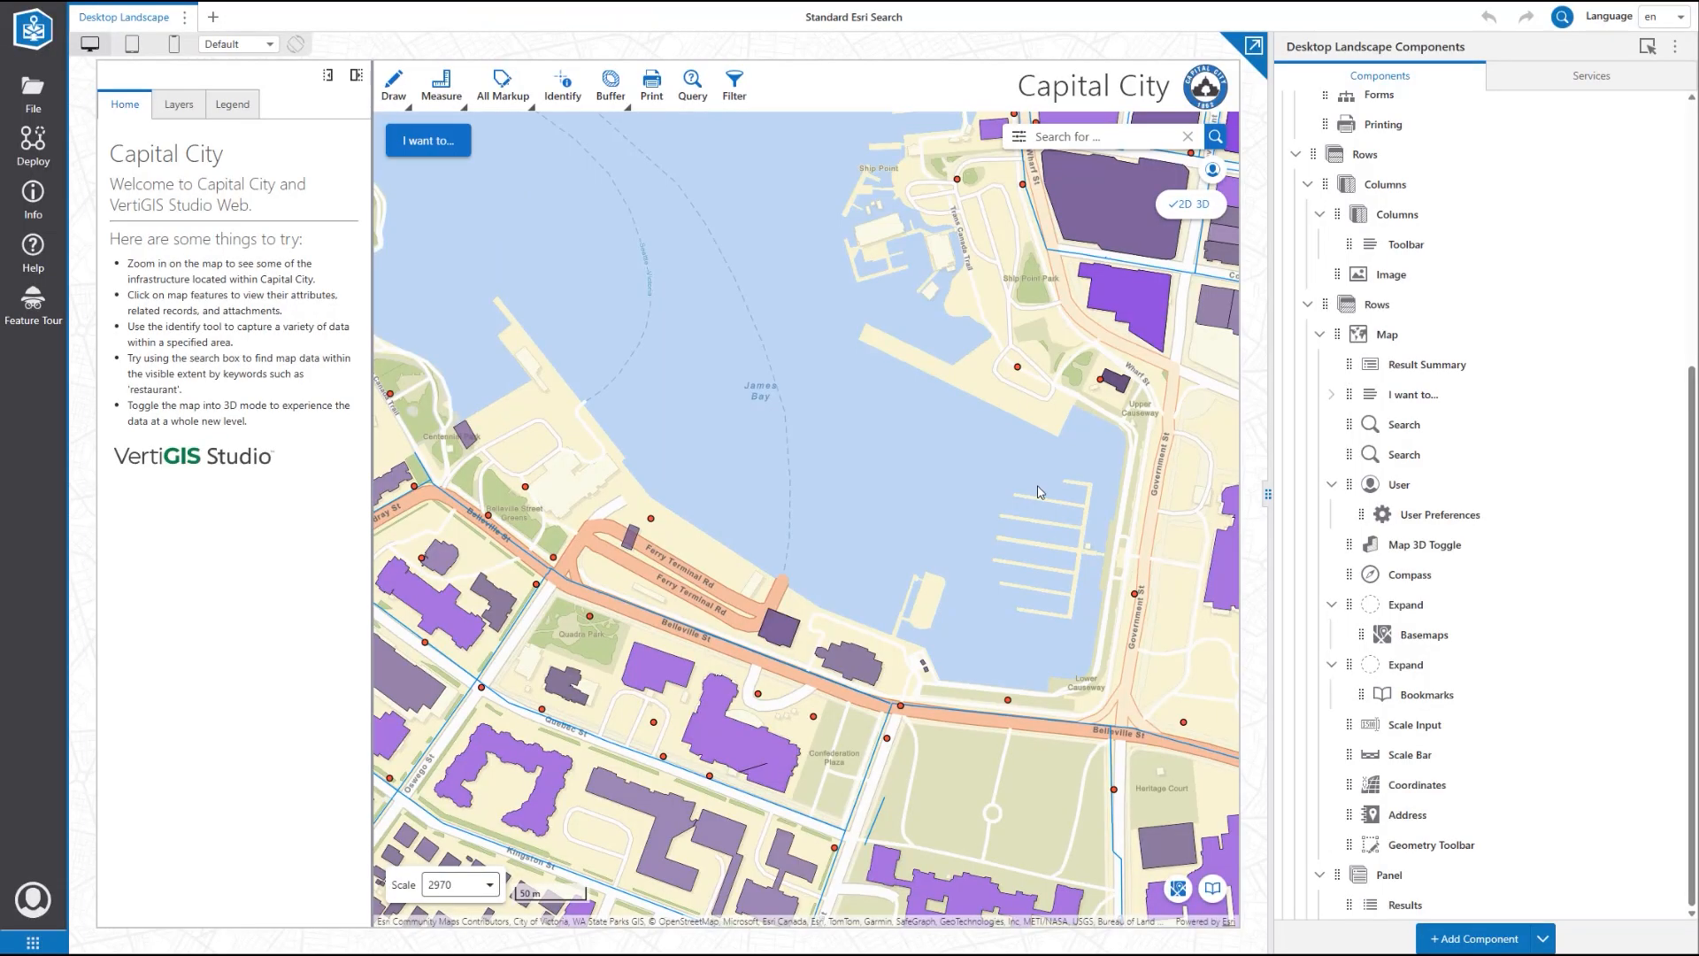
pyautogui.click(1406, 427)
pyautogui.click(1407, 427)
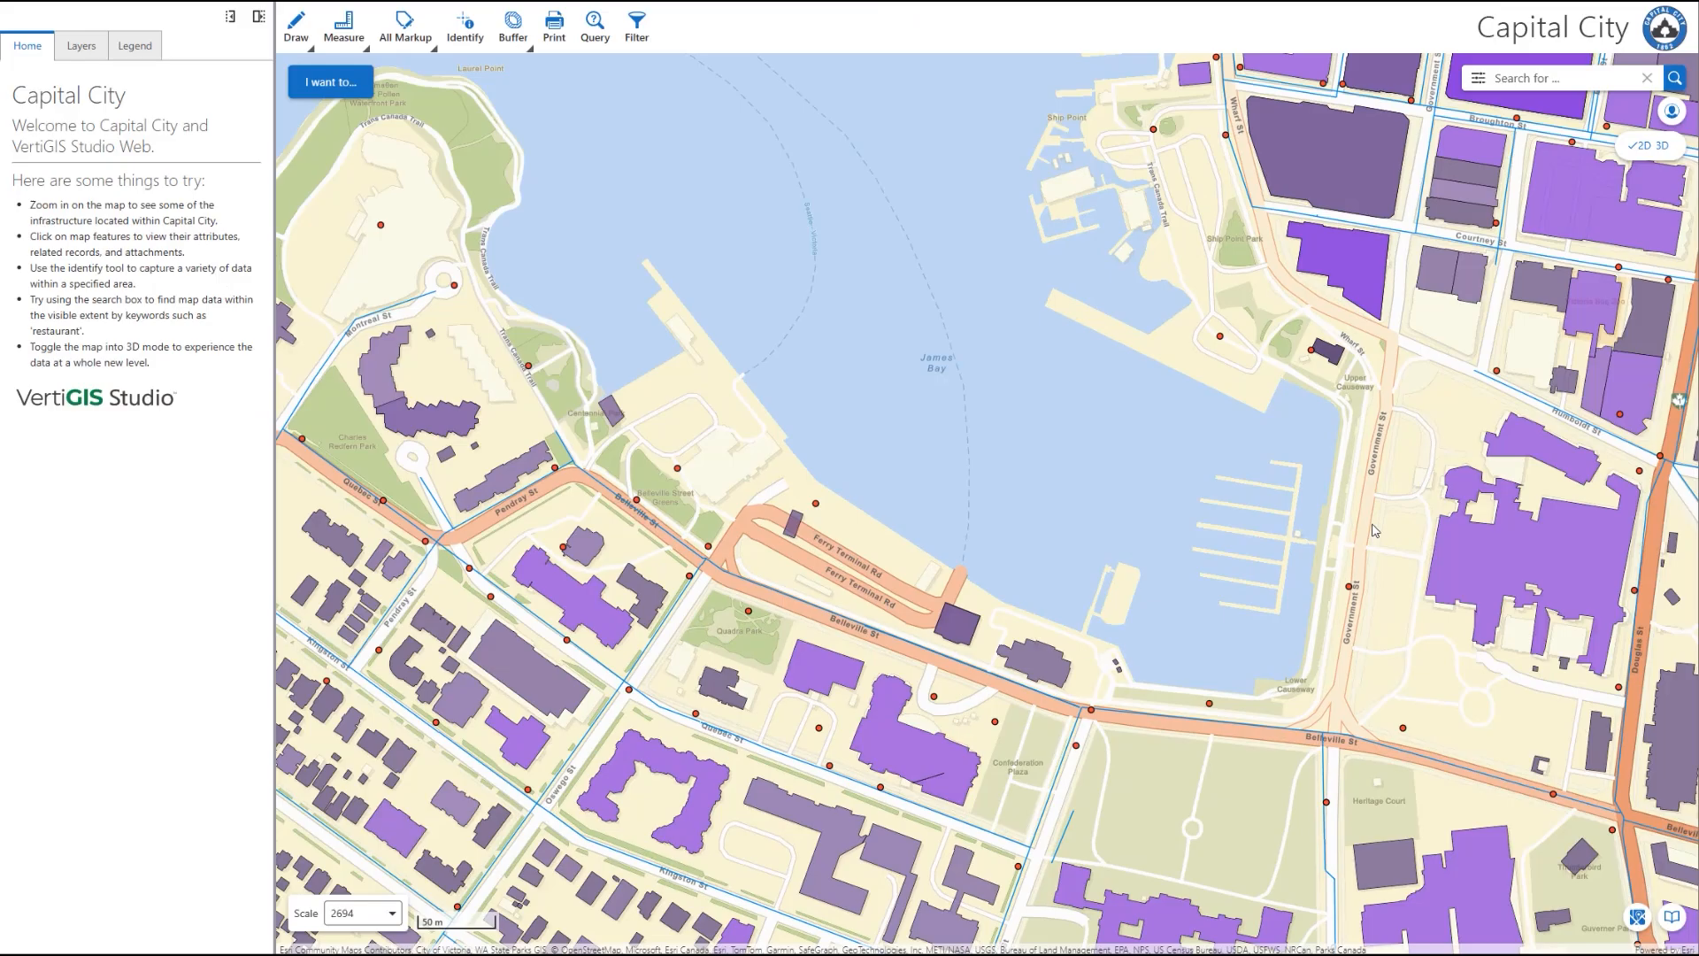
pyautogui.click(1575, 79)
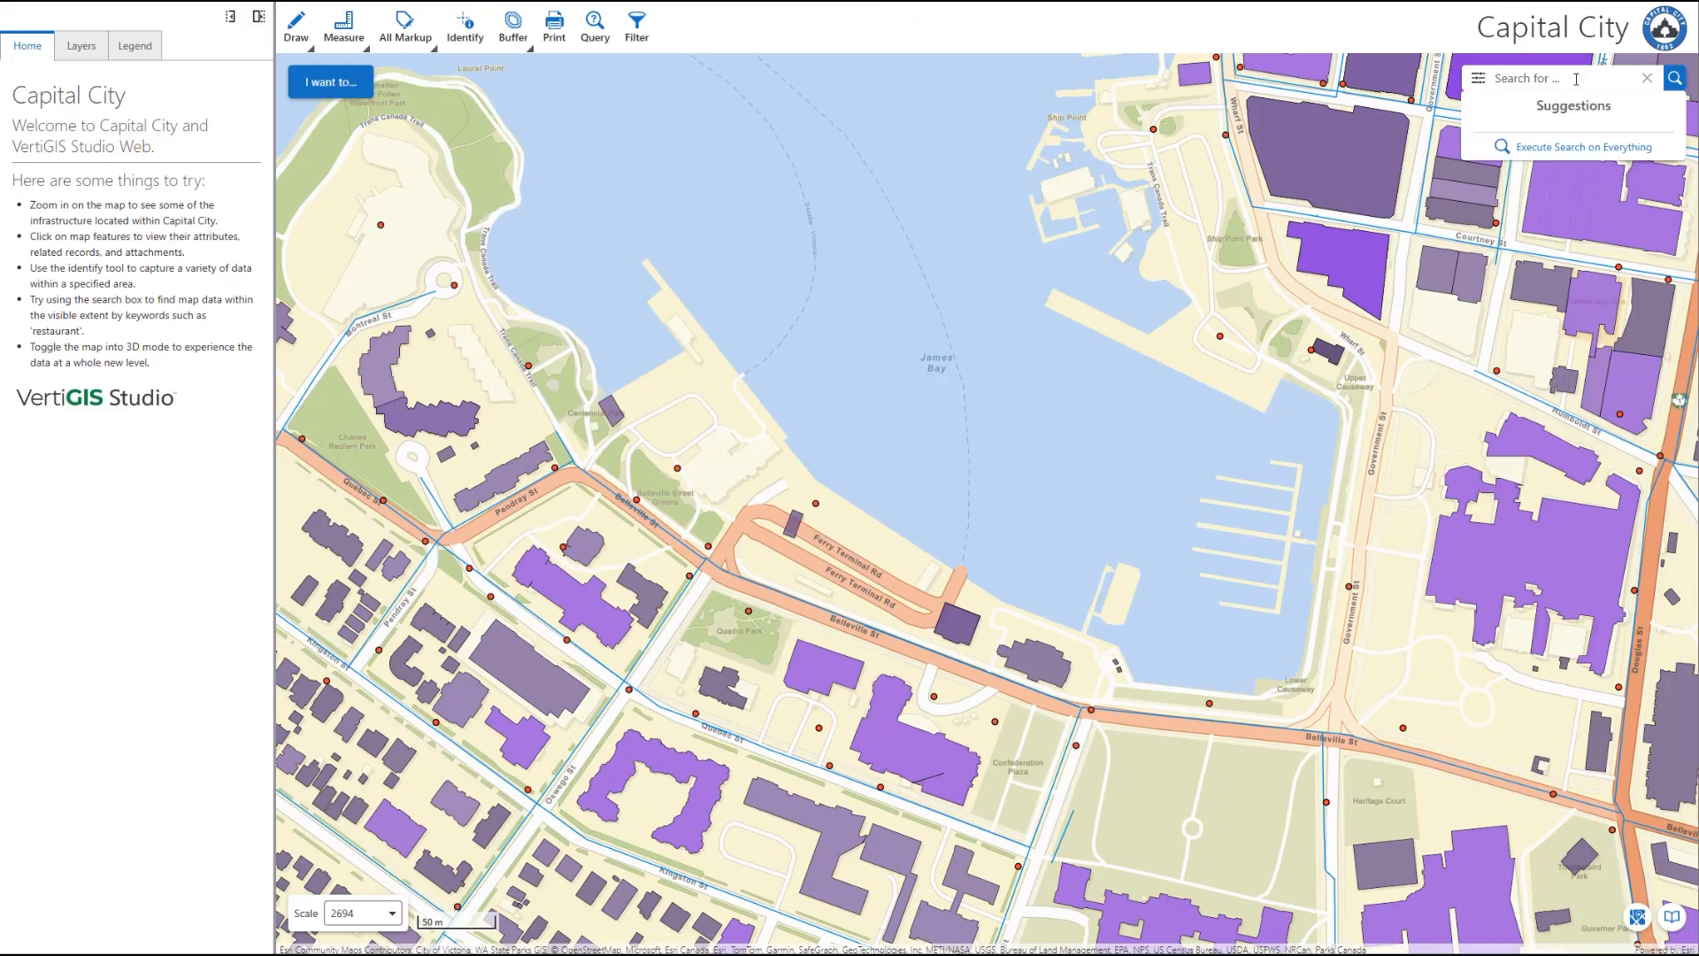
pyautogui.write('government st')
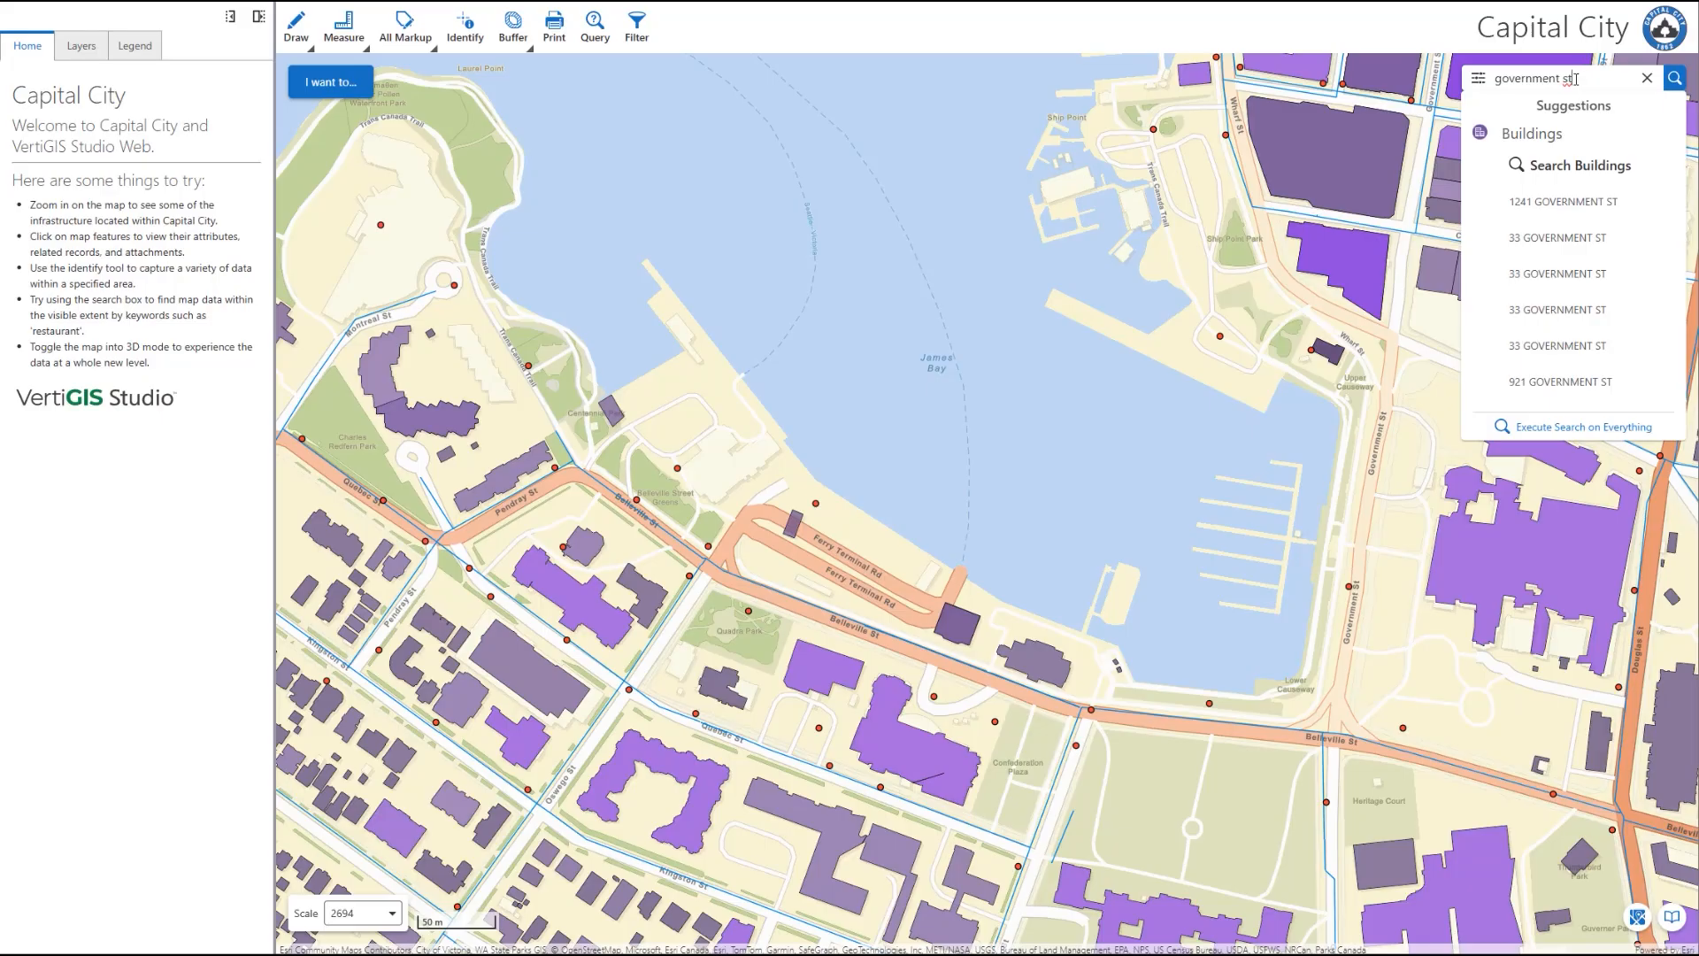
pyautogui.click(1572, 204)
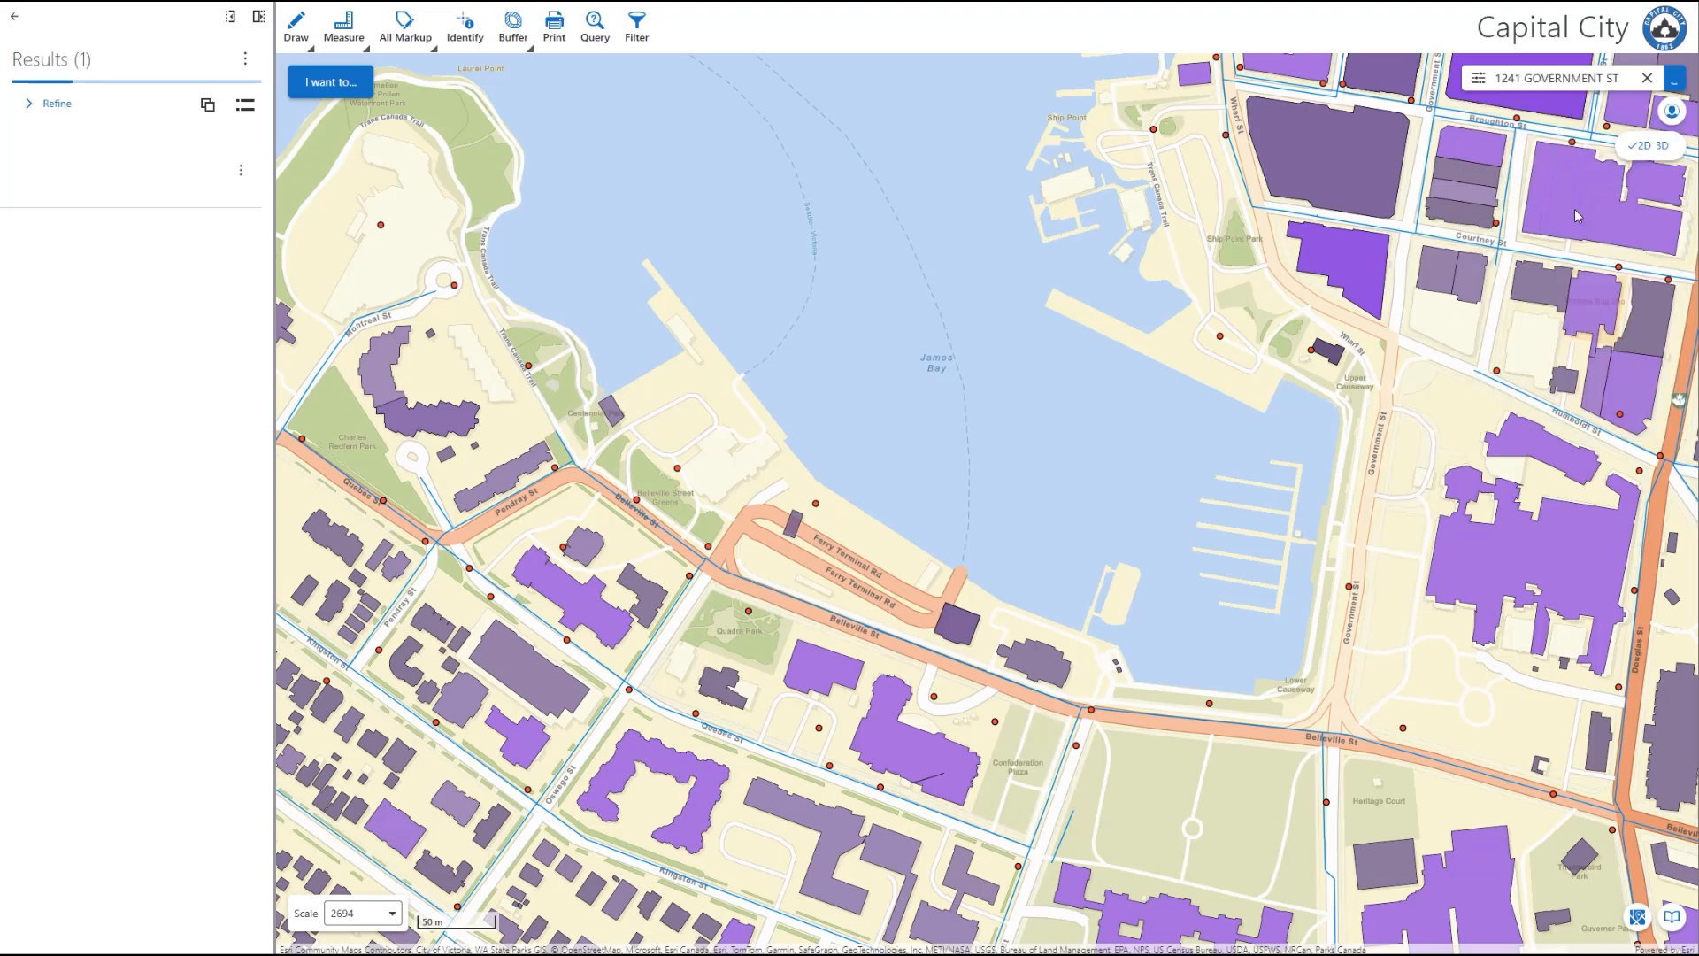
pyautogui.click(84, 187)
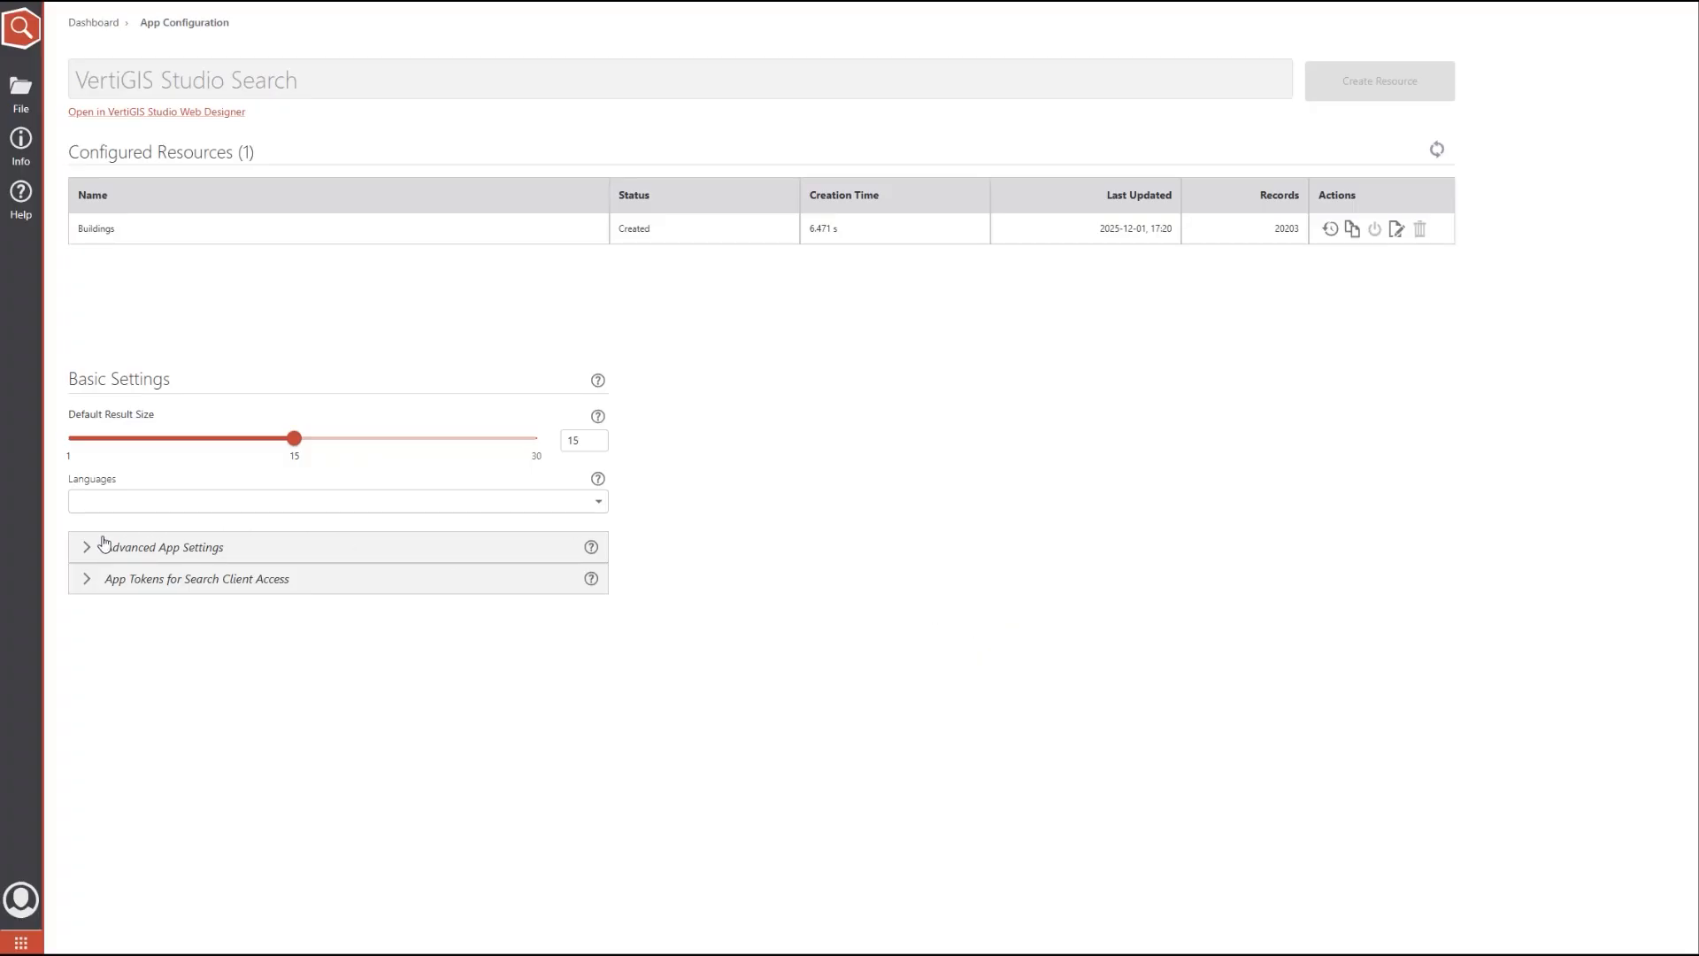
pyautogui.click(102, 545)
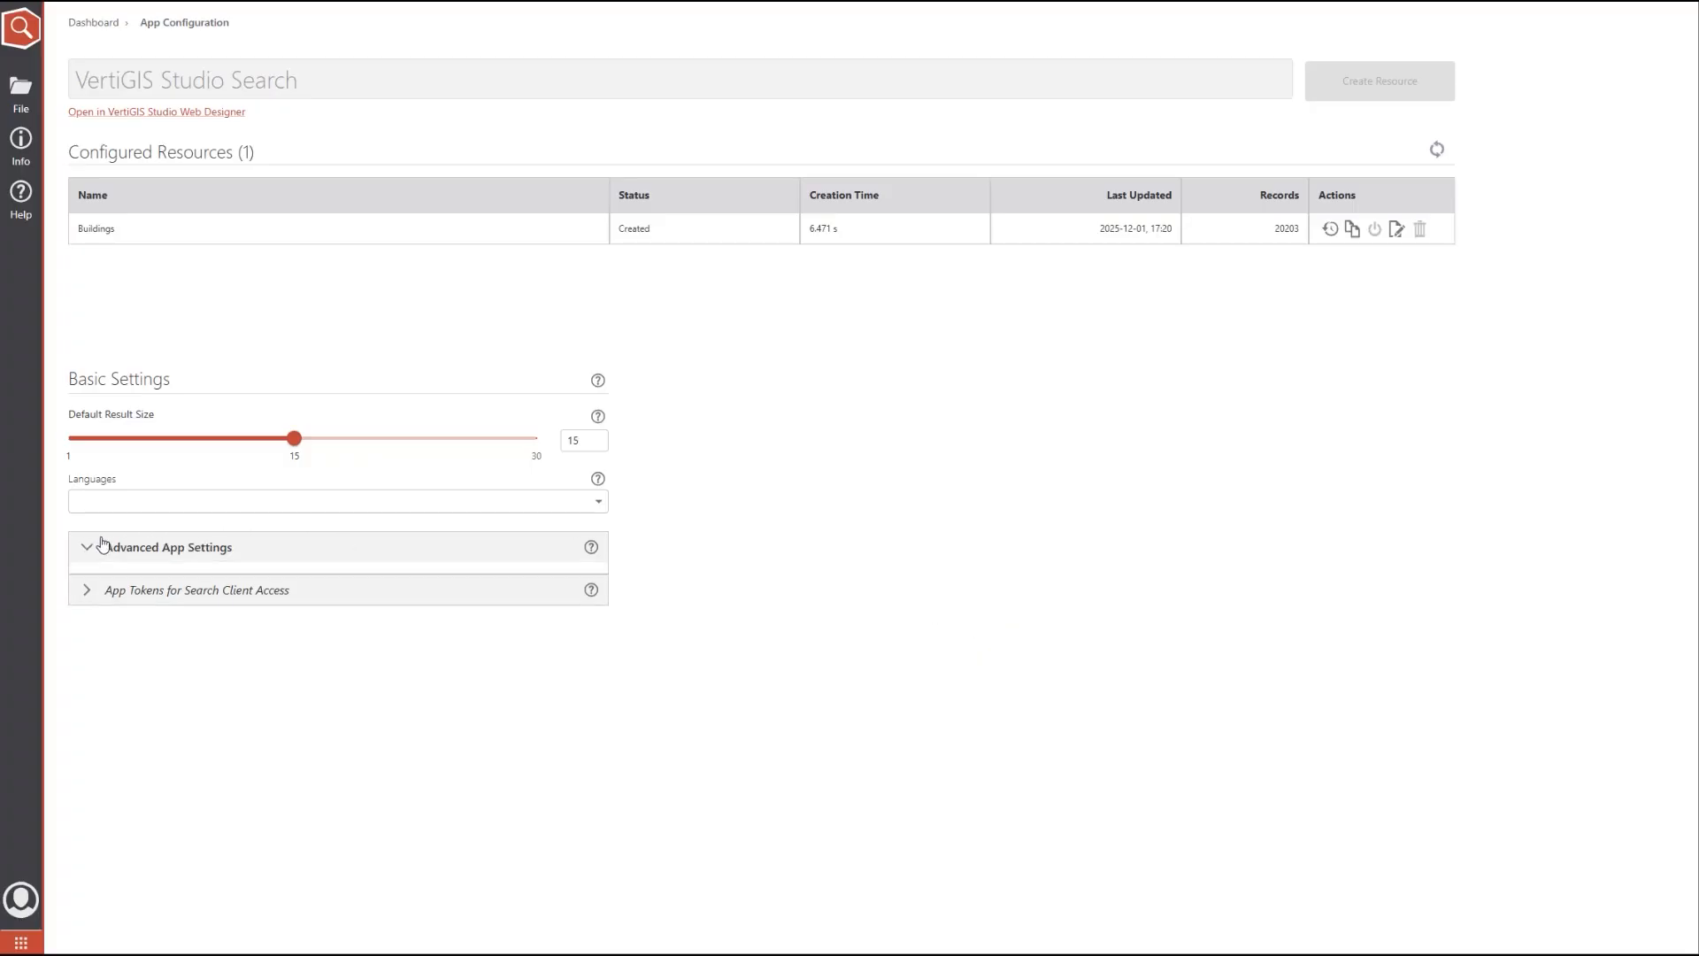
# Step: Review the advanced app settings and open the Buildings resource configuration
pyautogui.scroll(-2, 710, 668)
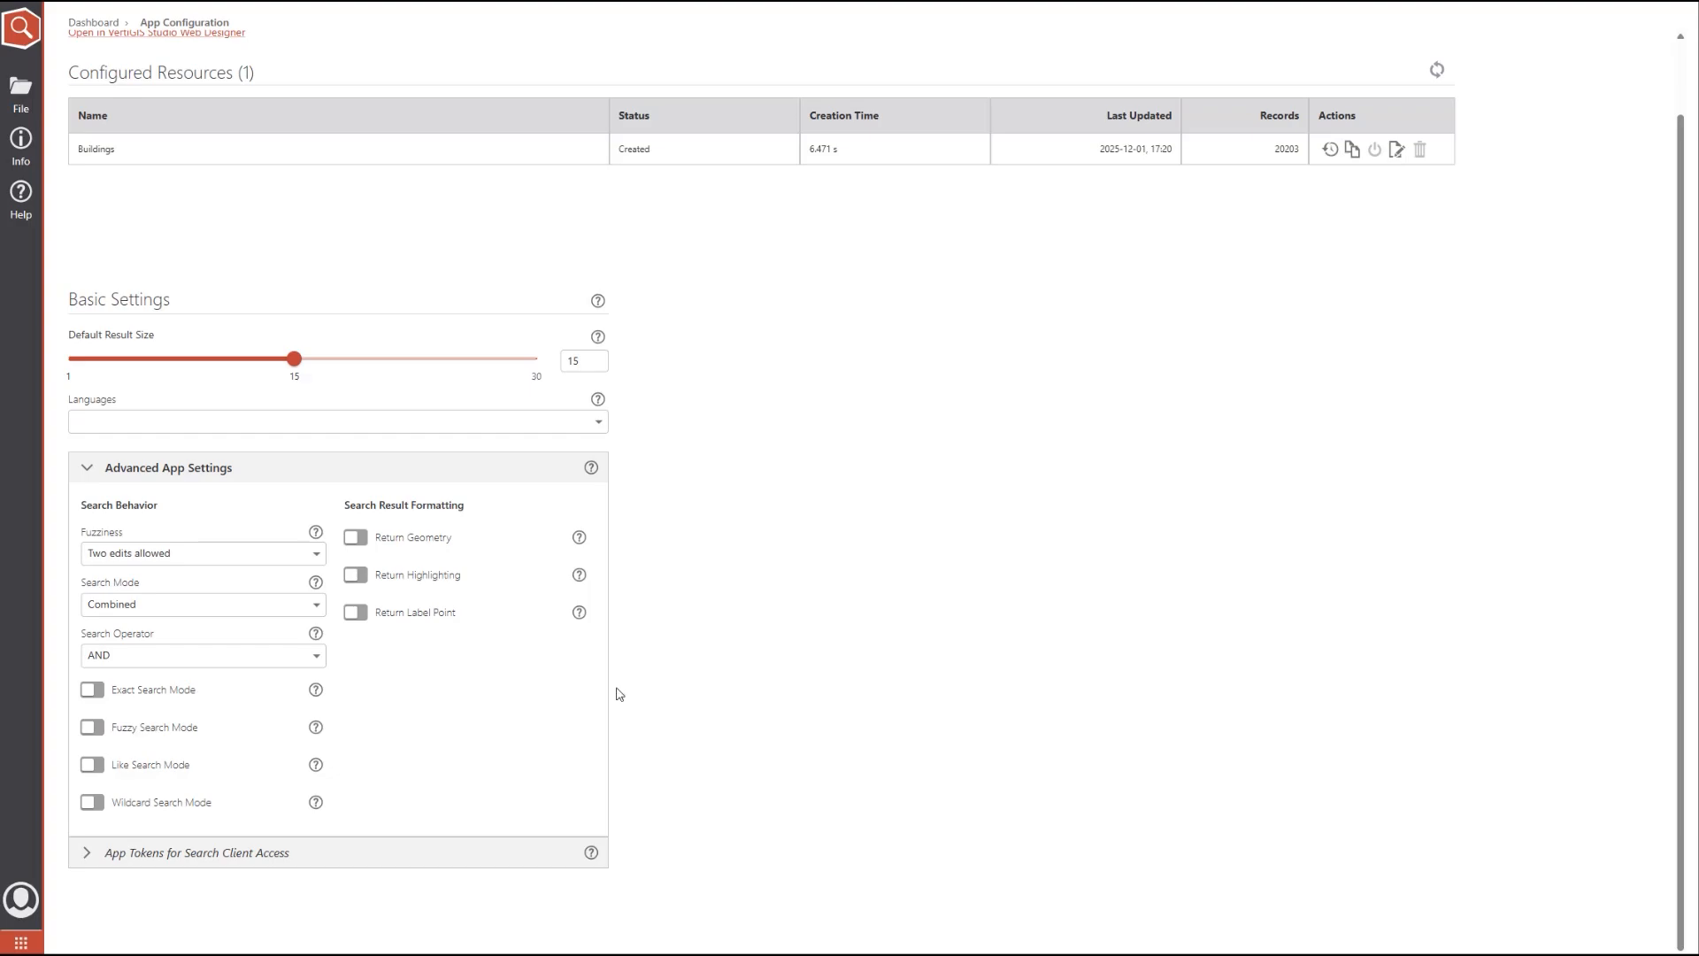
pyautogui.click(89, 730)
pyautogui.click(529, 150)
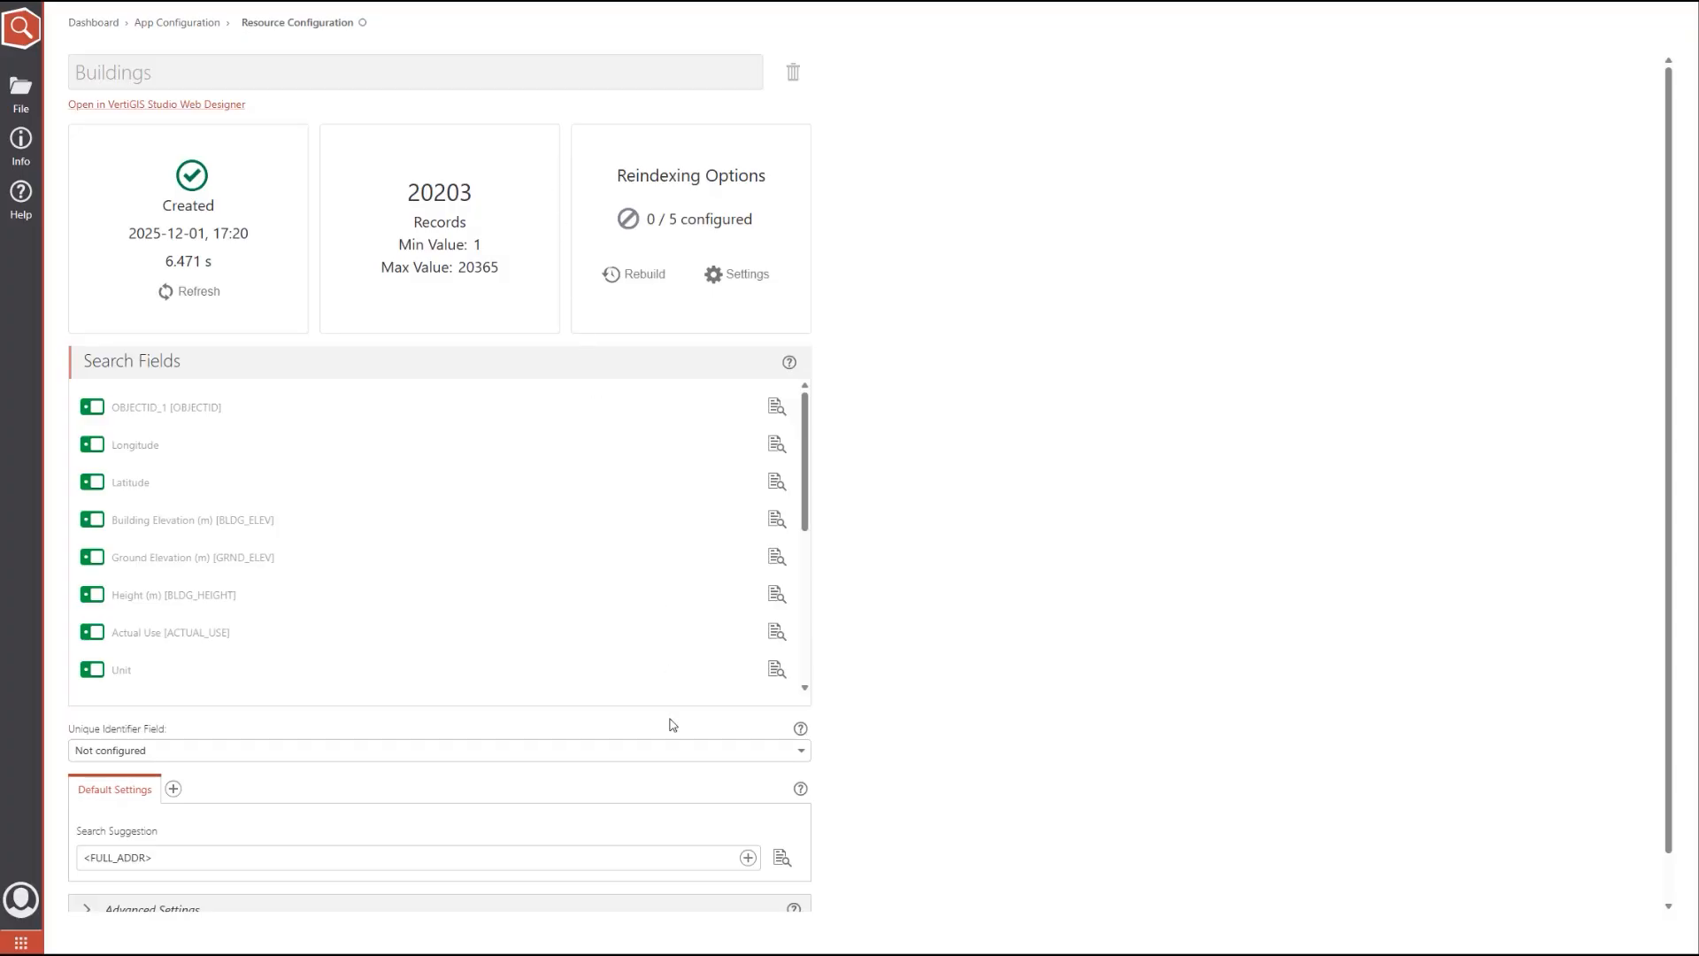
# Step: Add the text "Address:" at the start of the Buildings search suggestion pattern
pyautogui.click(81, 857)
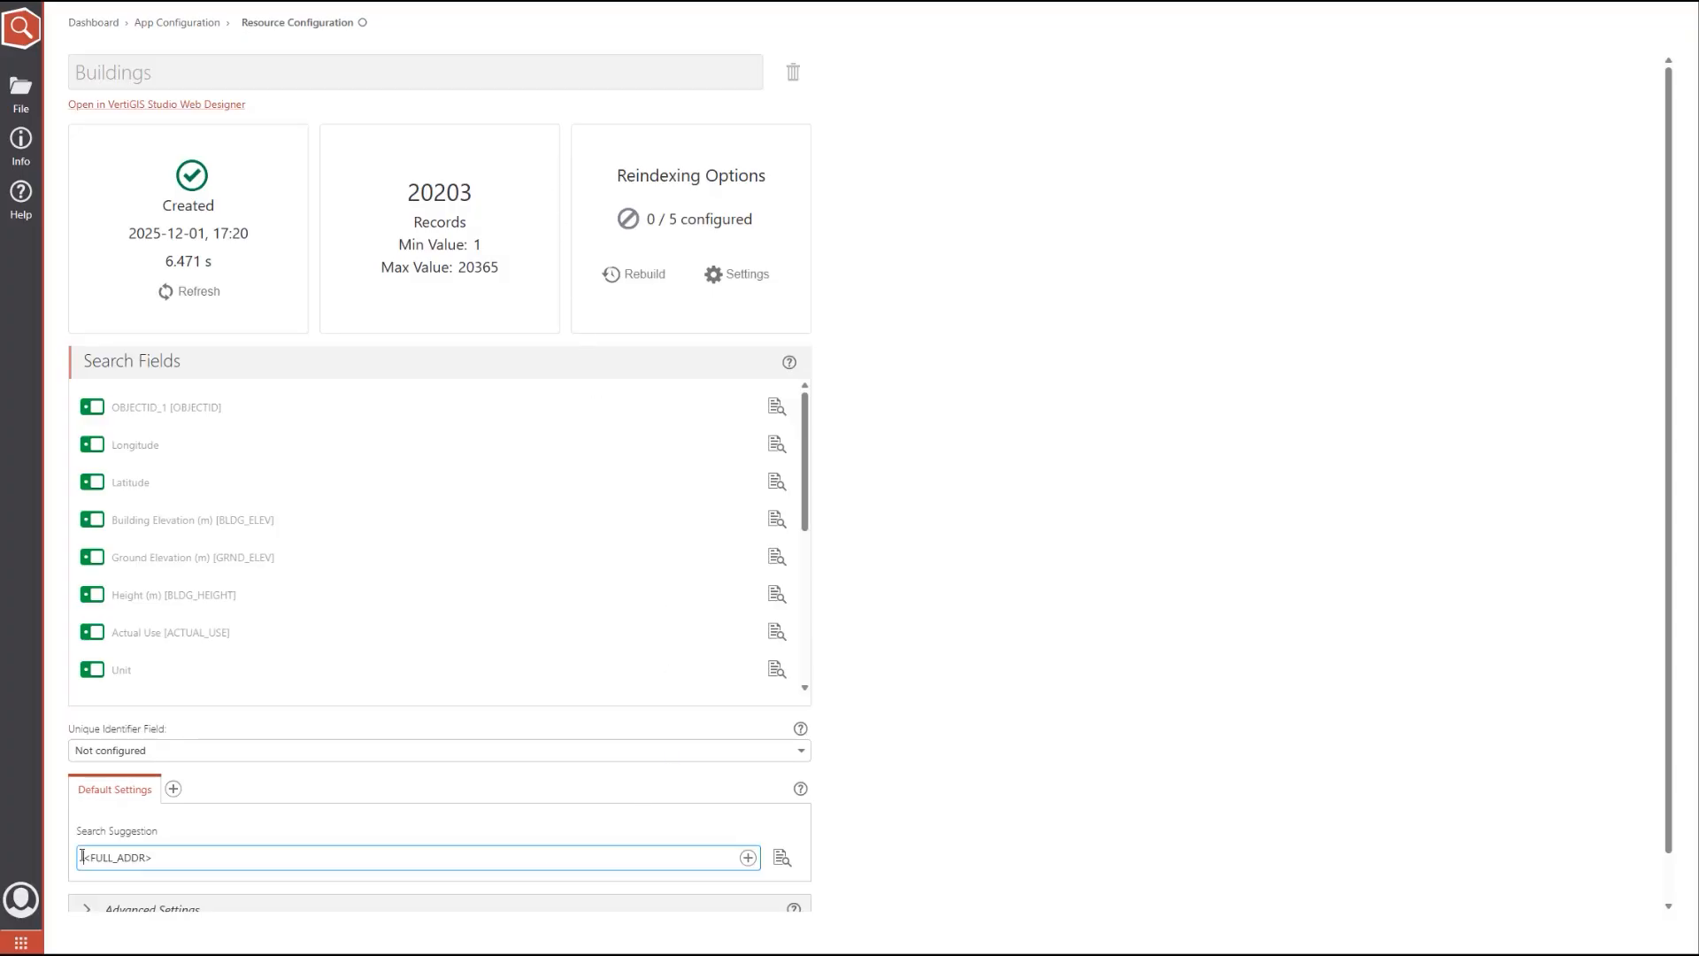
pyautogui.write('Address:')
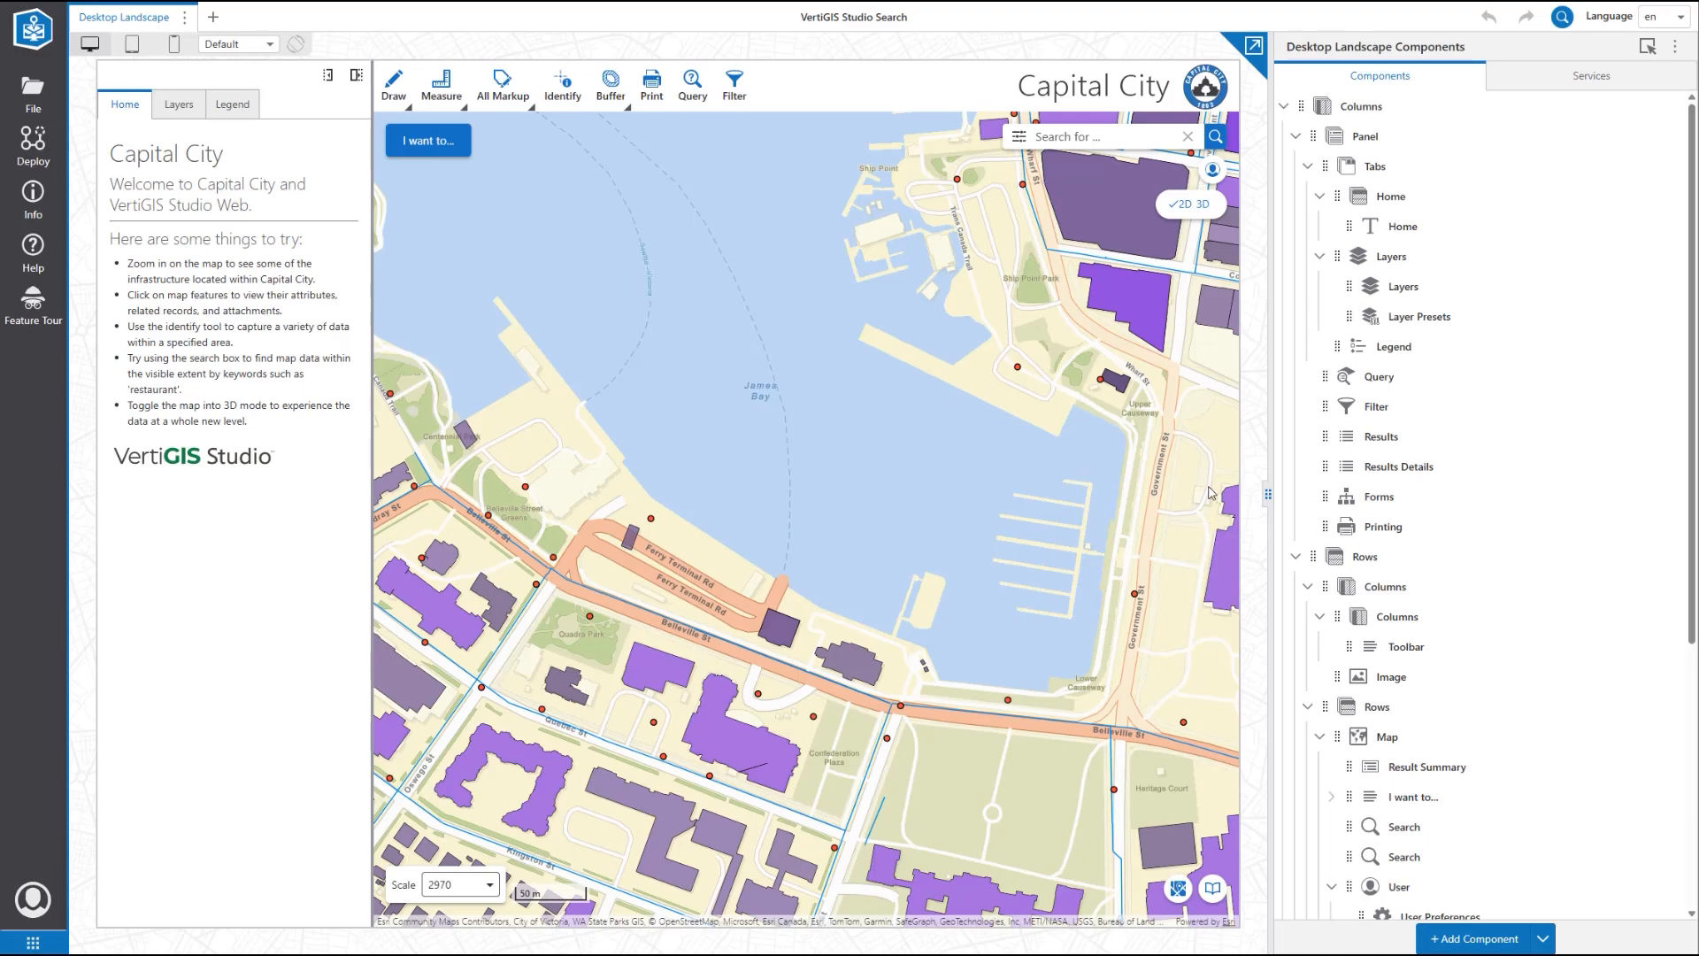
# Step: In the Map component, set the Buildings layer's search type to VertiGIS Studio Search
pyautogui.scroll(-4, 1524, 531)
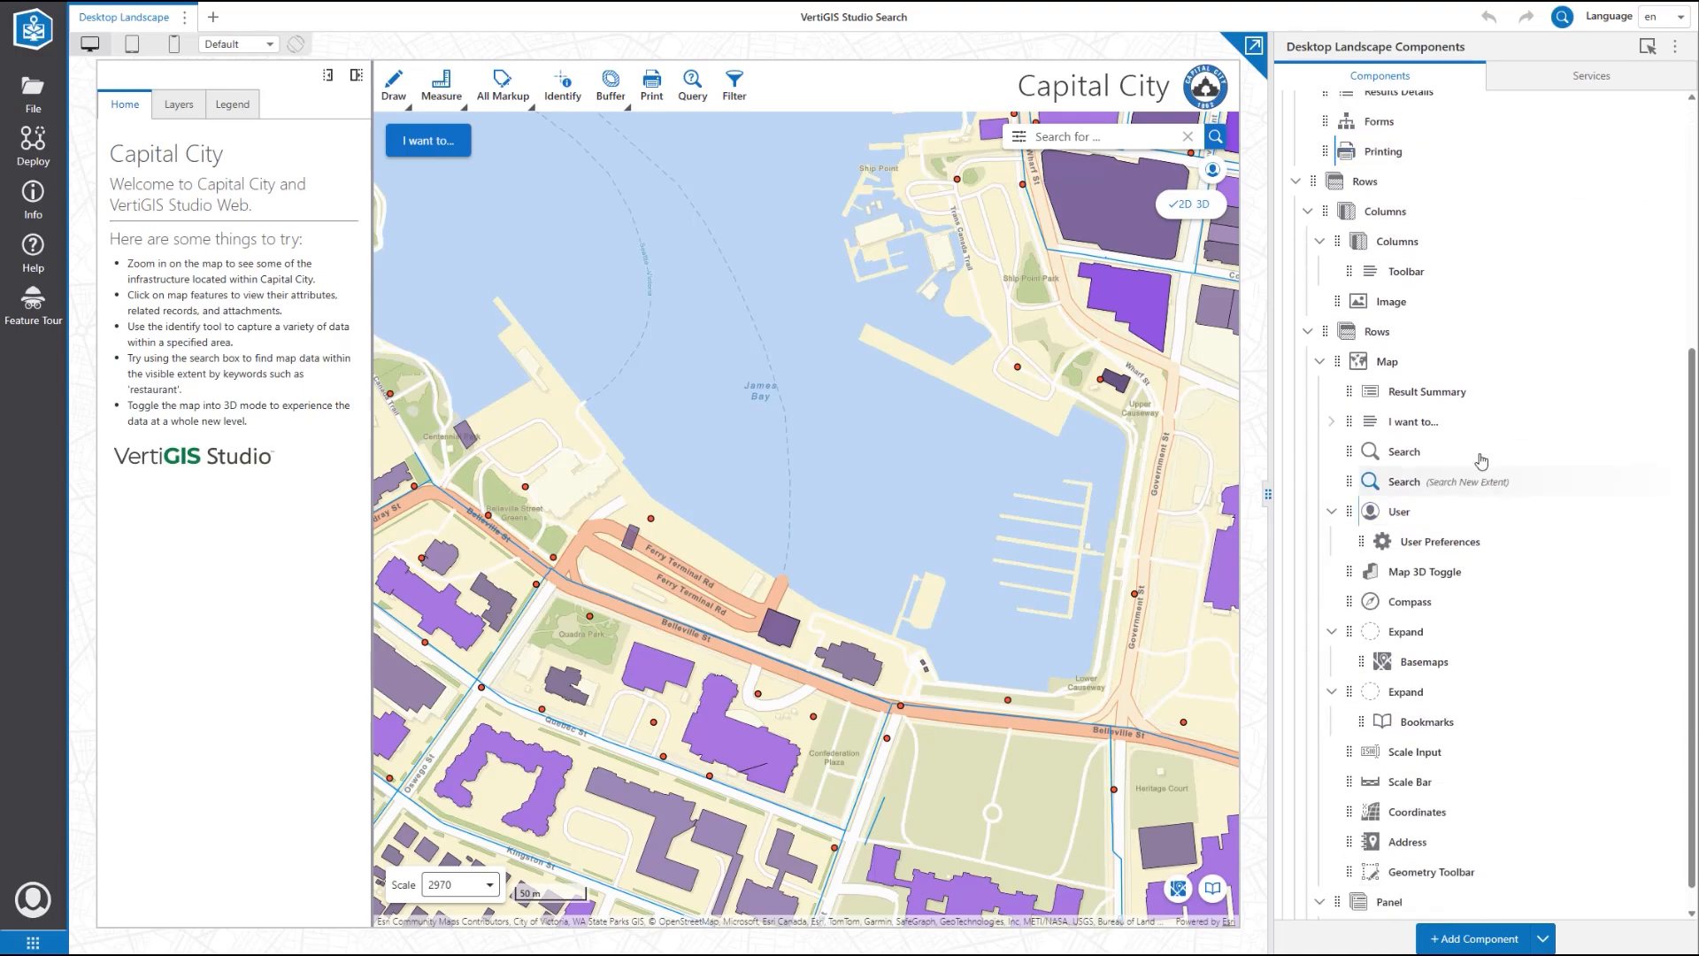
pyautogui.click(1450, 363)
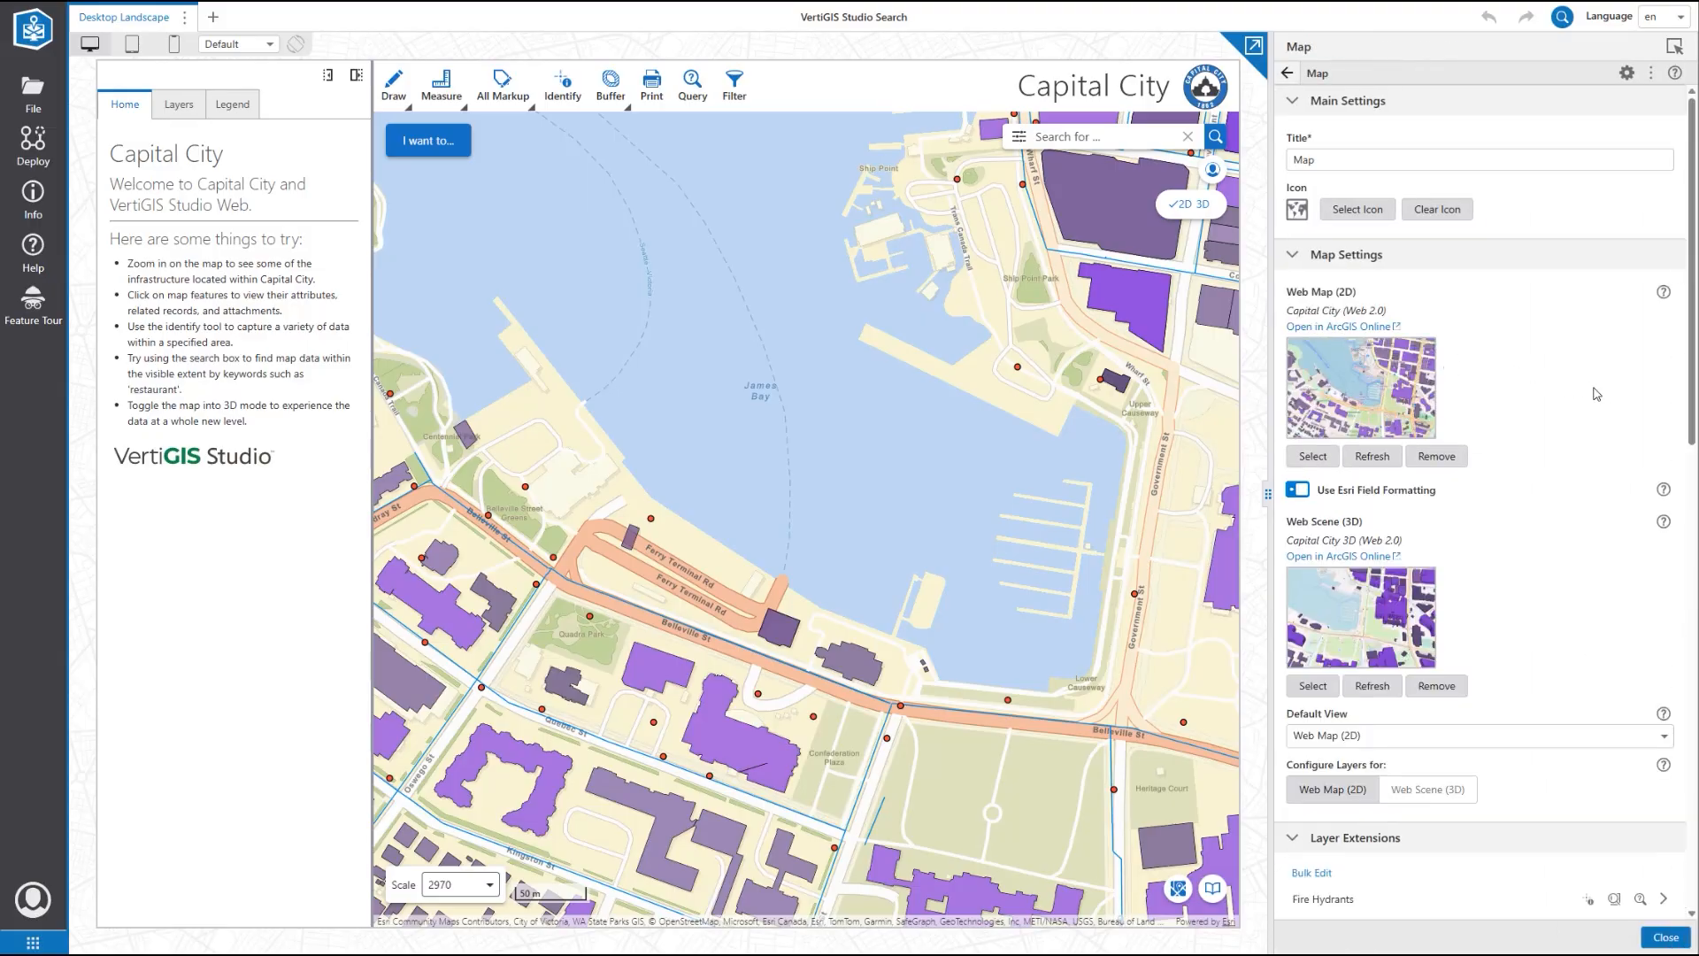
pyautogui.scroll(-4, 1596, 394)
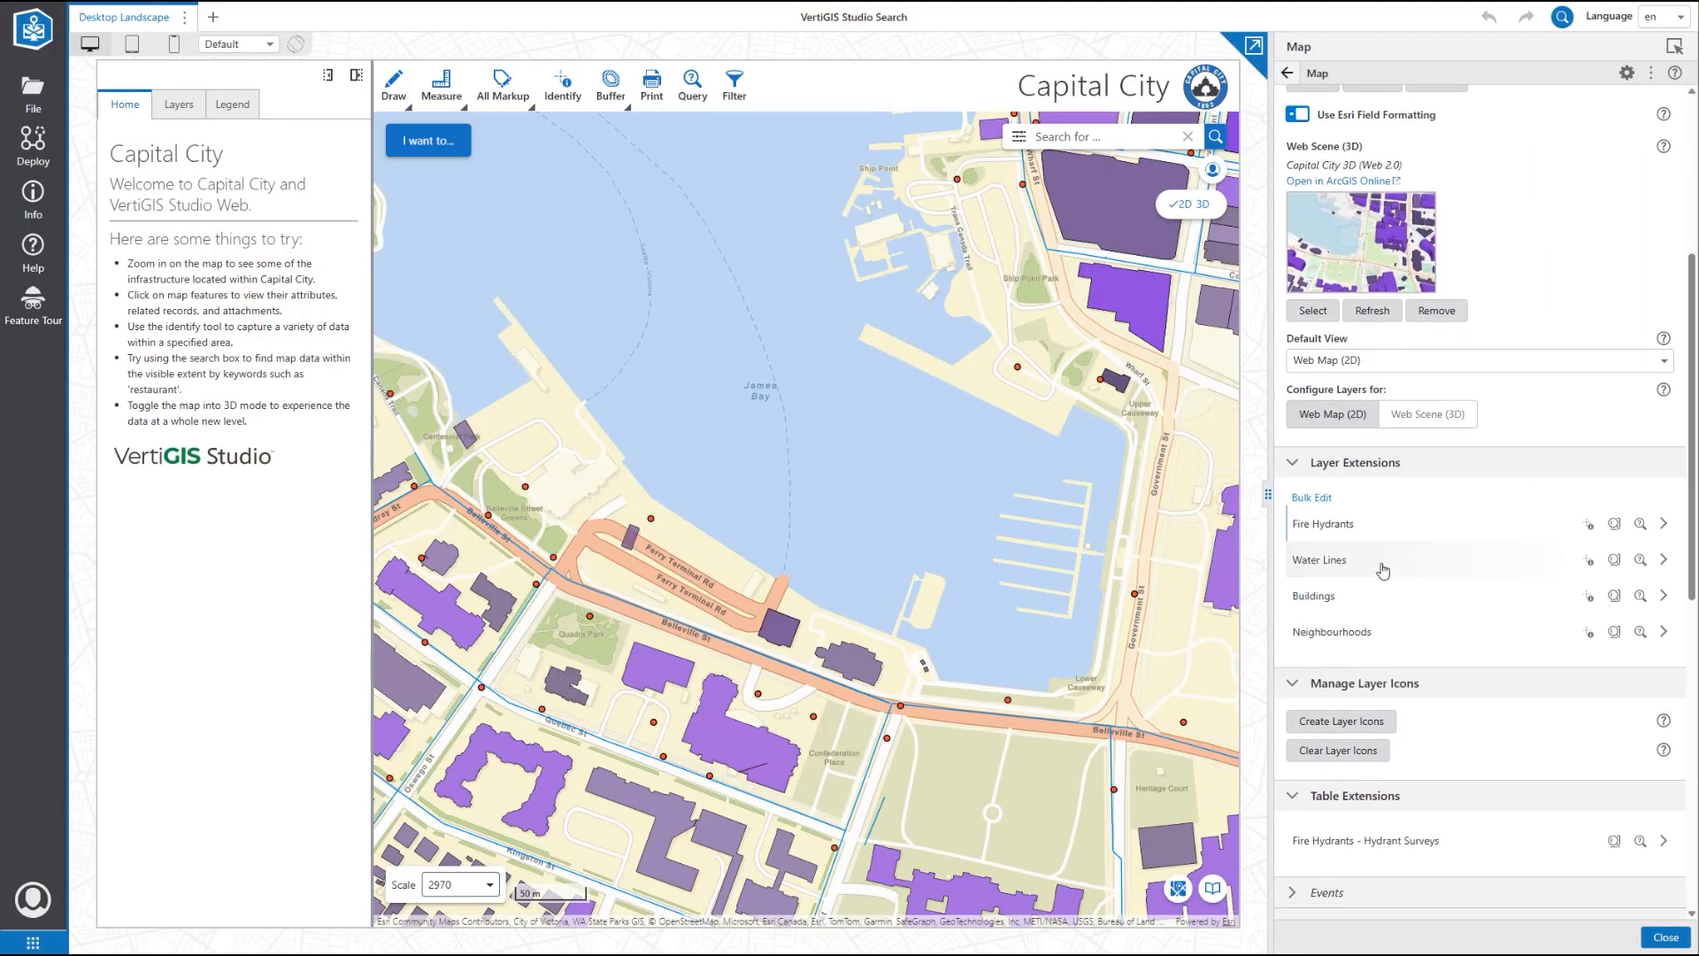
pyautogui.click(1348, 601)
pyautogui.scroll(-5, 1404, 566)
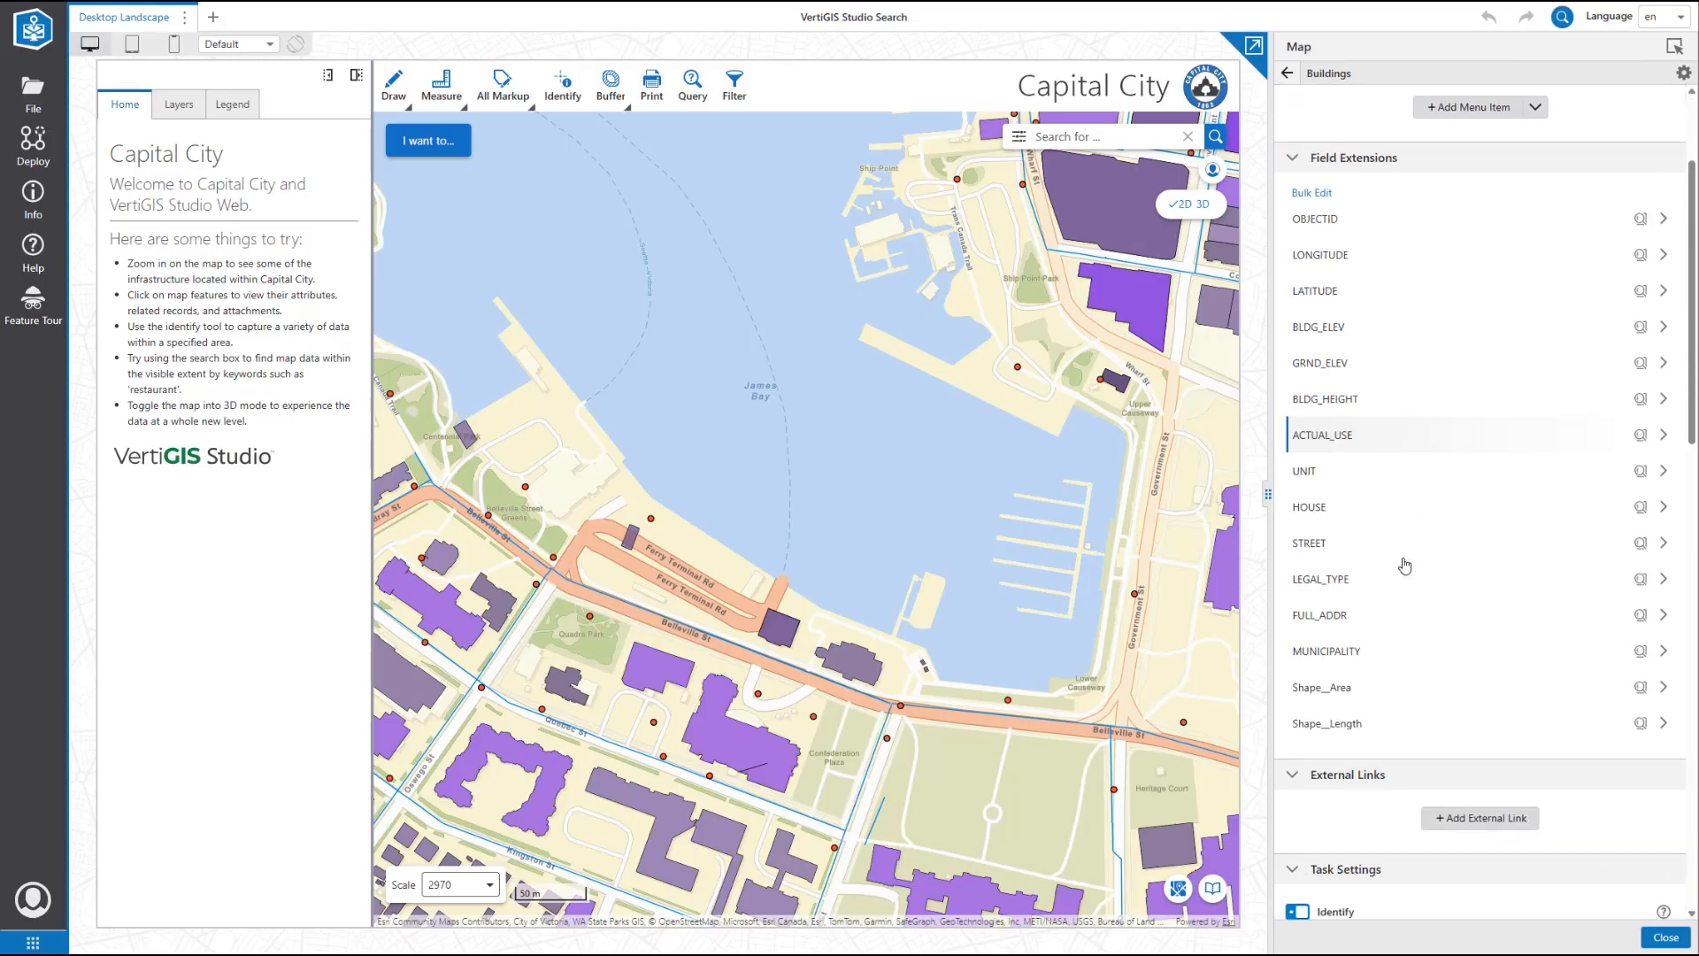
pyautogui.scroll(-1, 1406, 566)
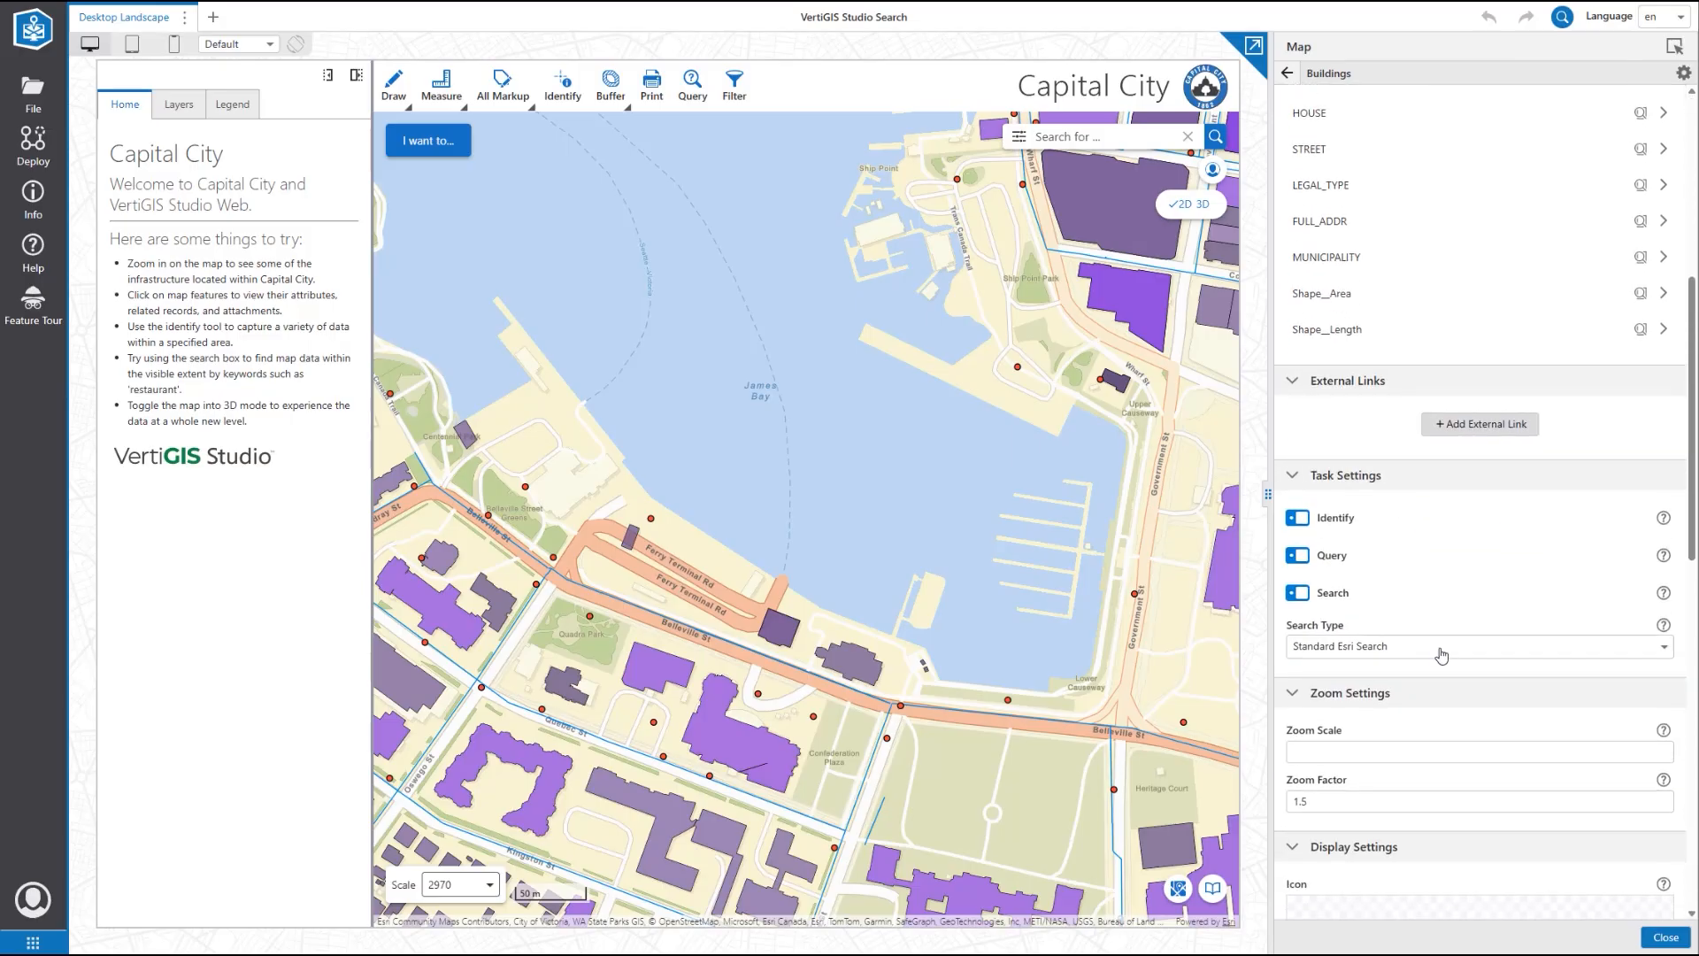
pyautogui.click(1441, 655)
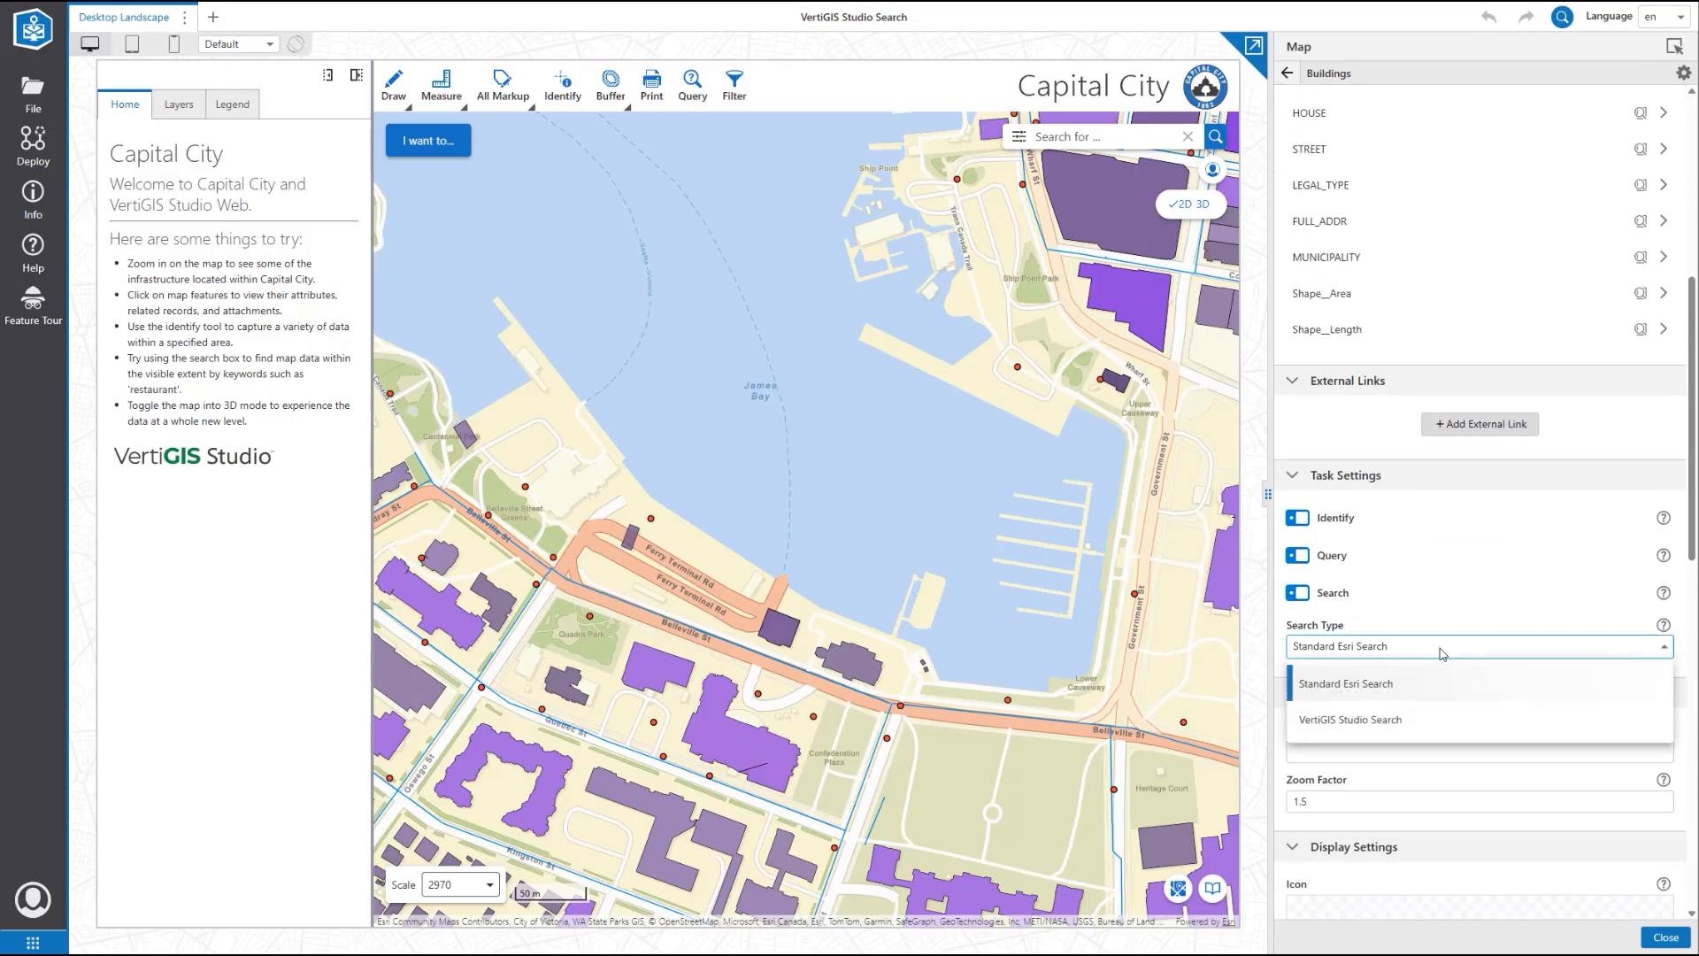
pyautogui.click(1423, 721)
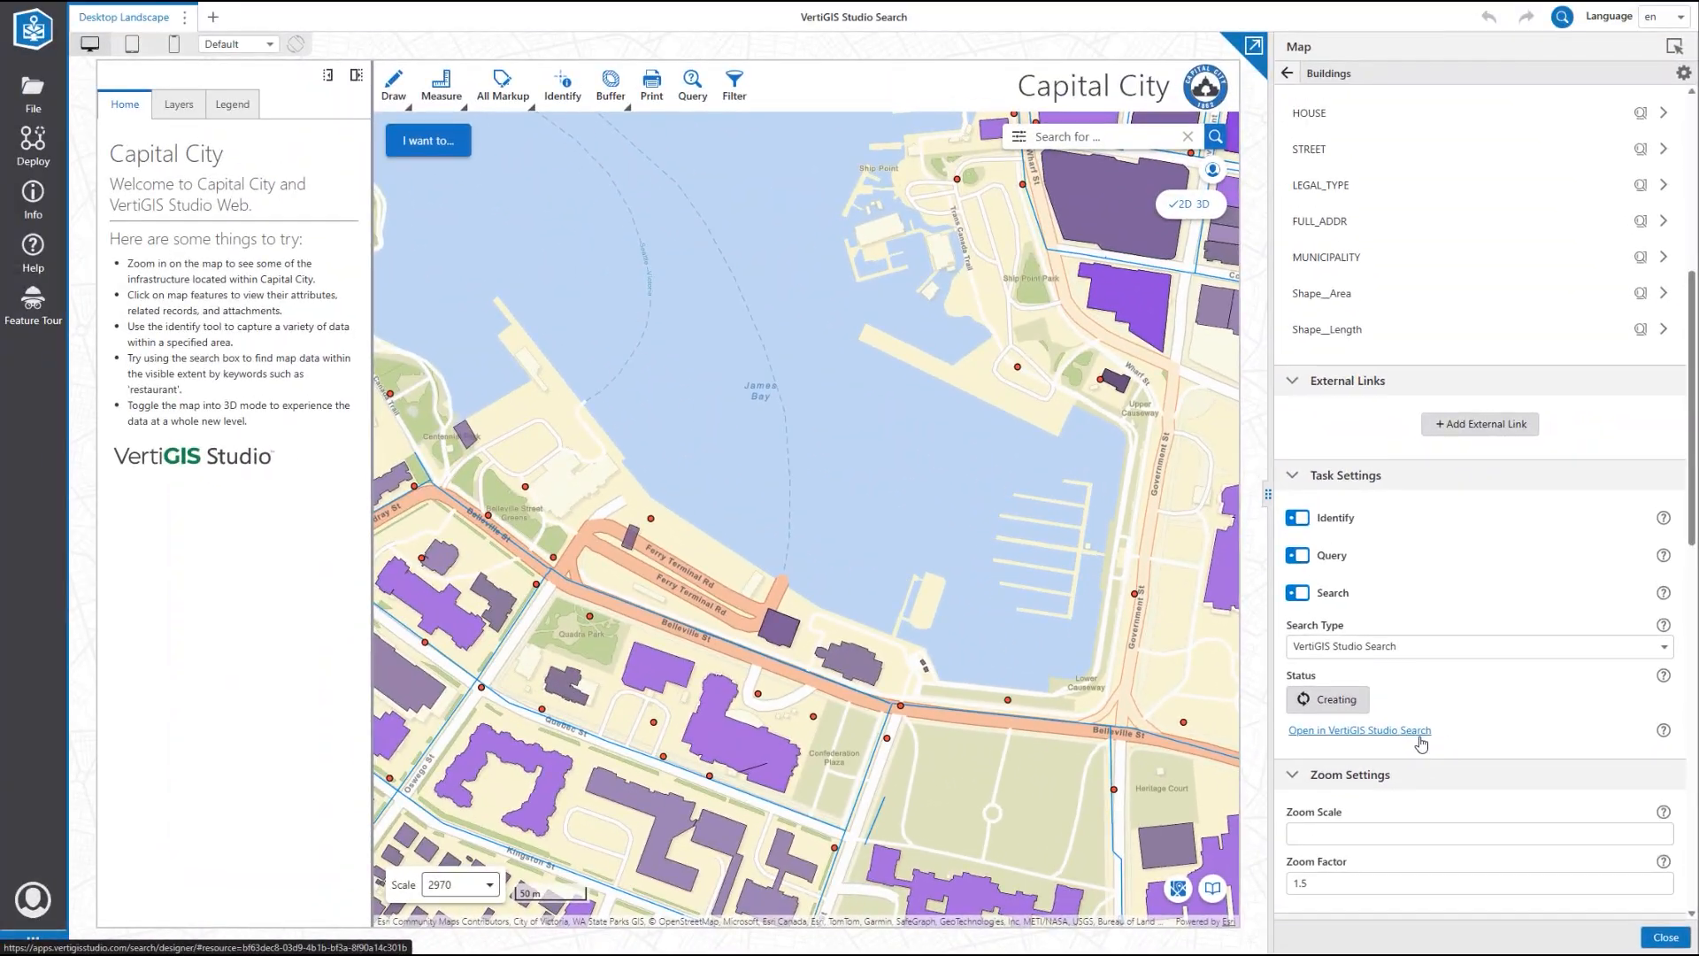
# Step: Open the Buildings resource in VertiGIS Studio Search and review its automatic reindexing options
pyautogui.click(1420, 737)
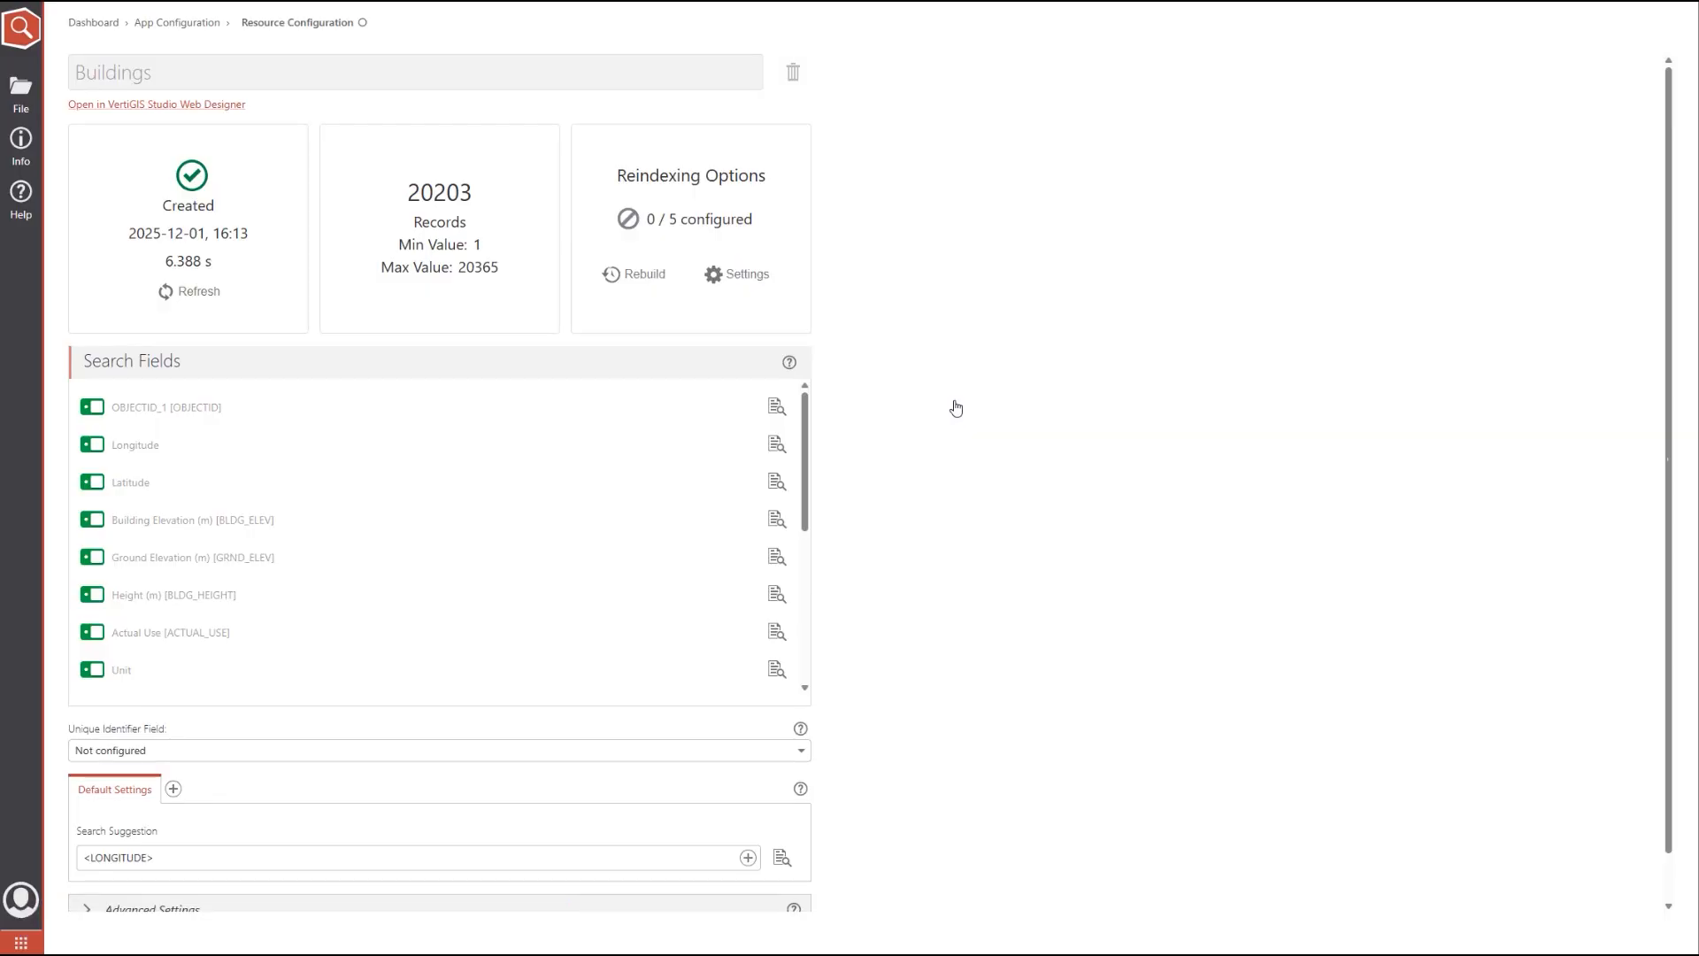
pyautogui.click(9, 95)
pyautogui.click(106, 154)
pyautogui.click(746, 277)
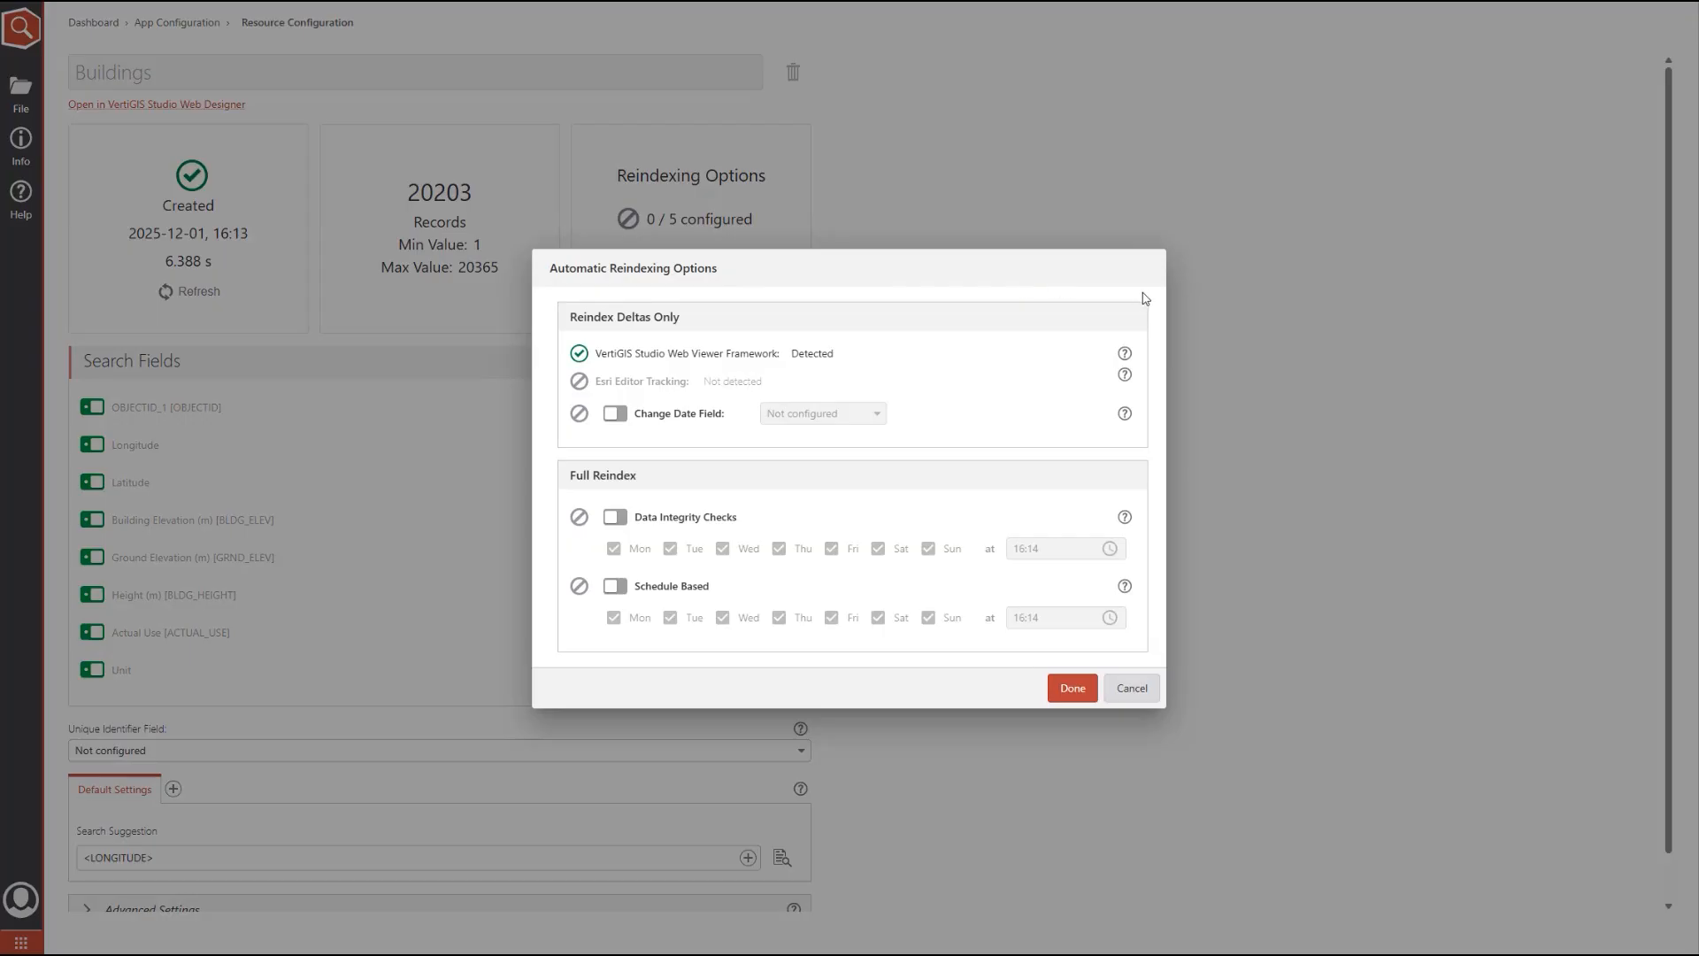
pyautogui.click(1076, 688)
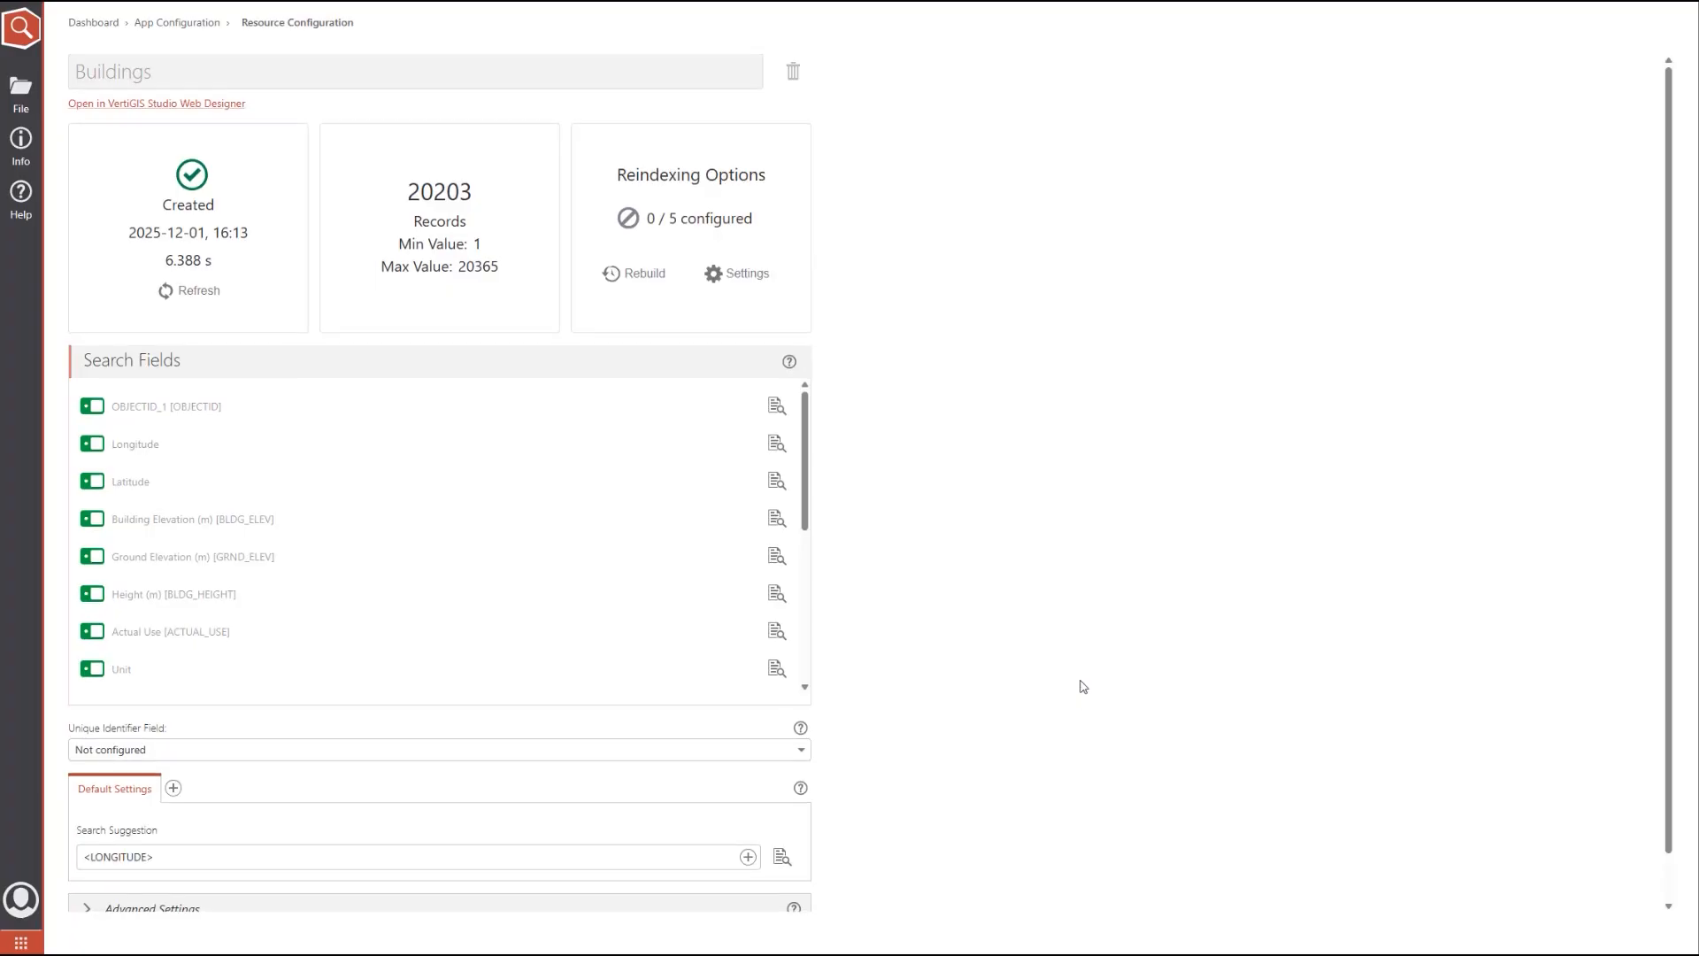
# Step: Replace the search suggestion pattern with the FULL_ADDR field and preview the resulting pattern
pyautogui.scroll(-1, 1084, 687)
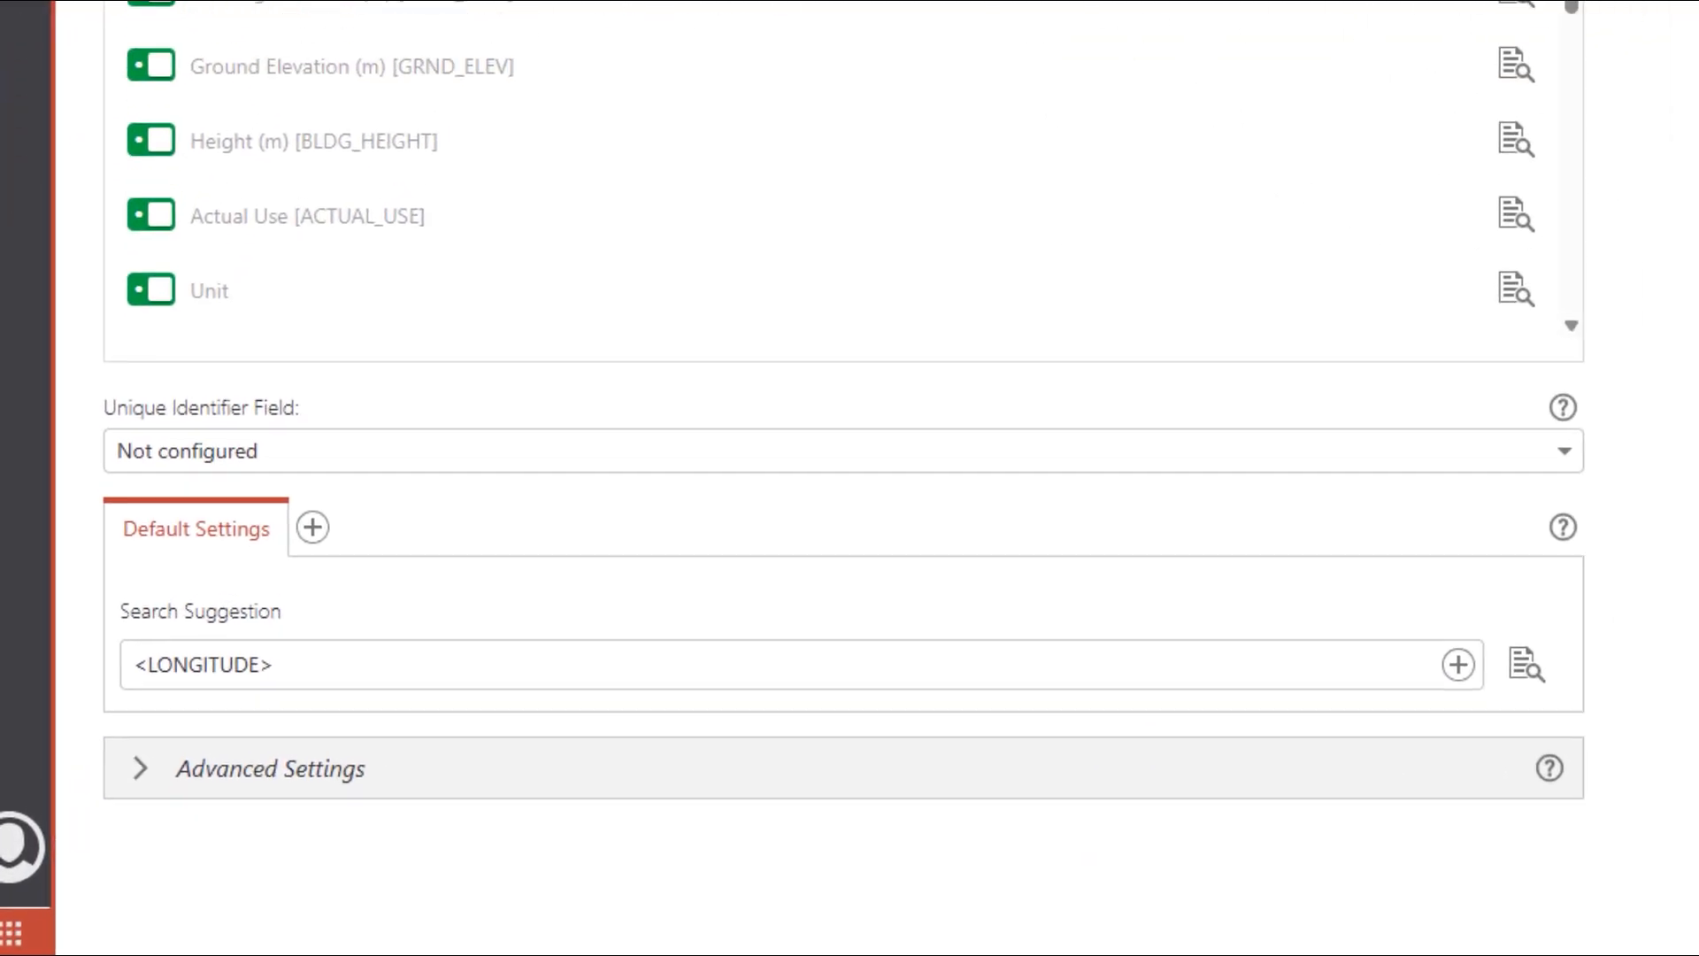
pyautogui.click(1477, 648)
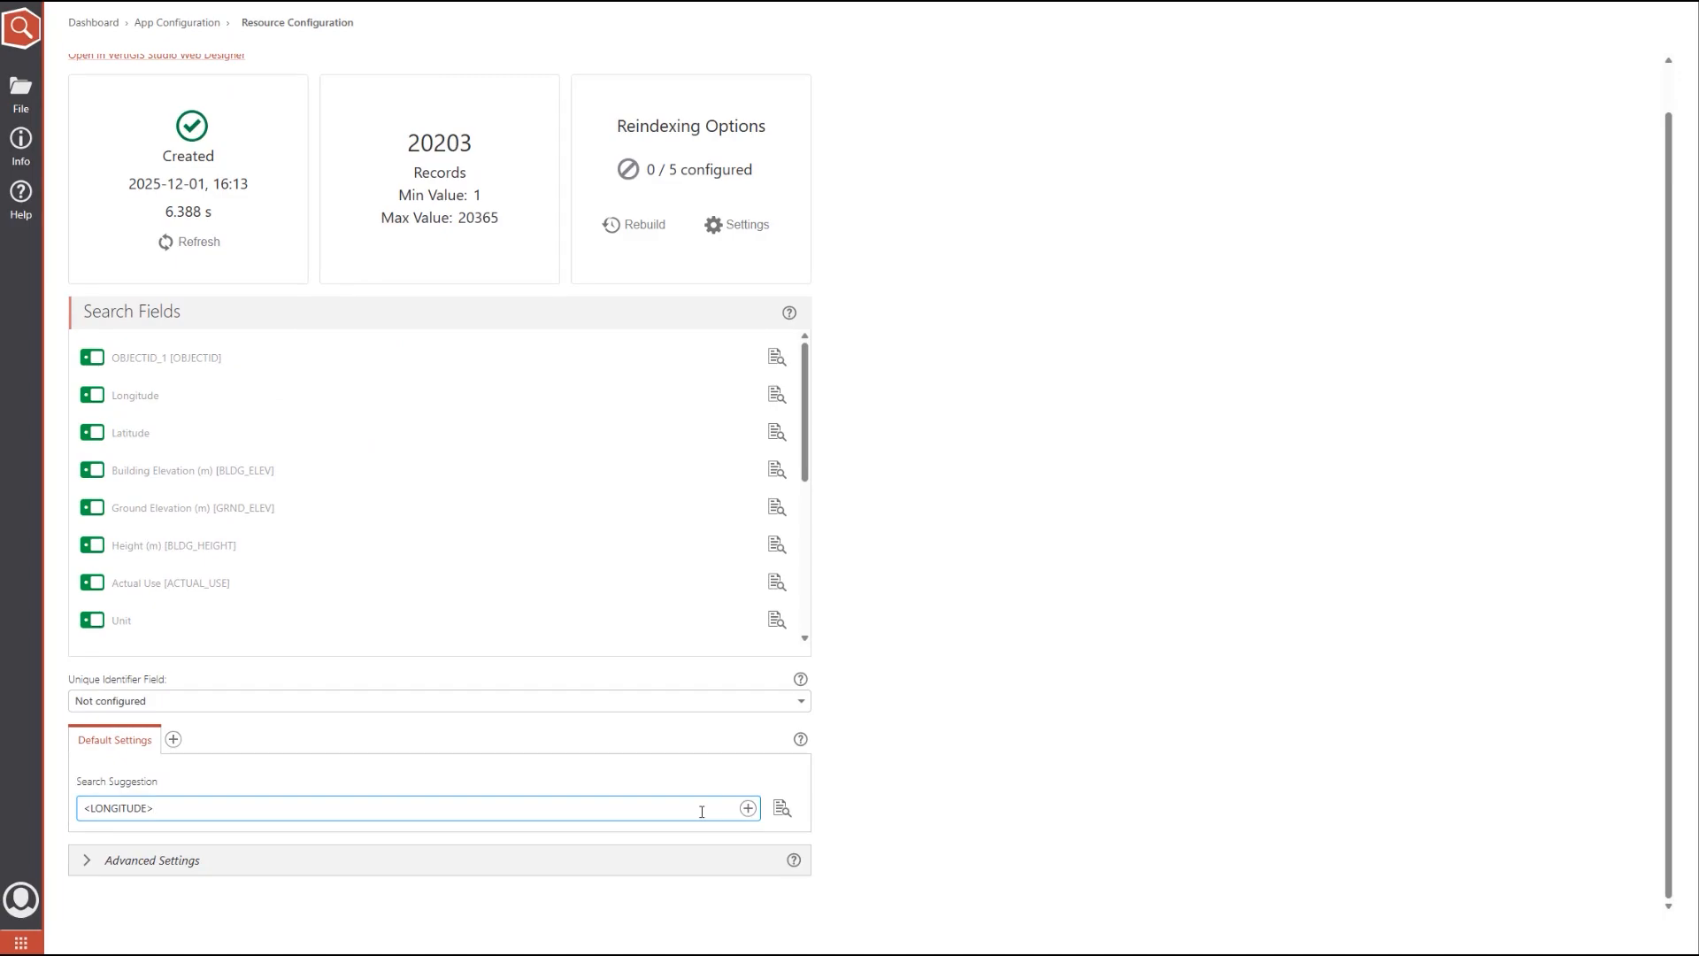
pyautogui.hotkey('ctrl', 'a')
pyautogui.press('BackSpace')
pyautogui.click(748, 808)
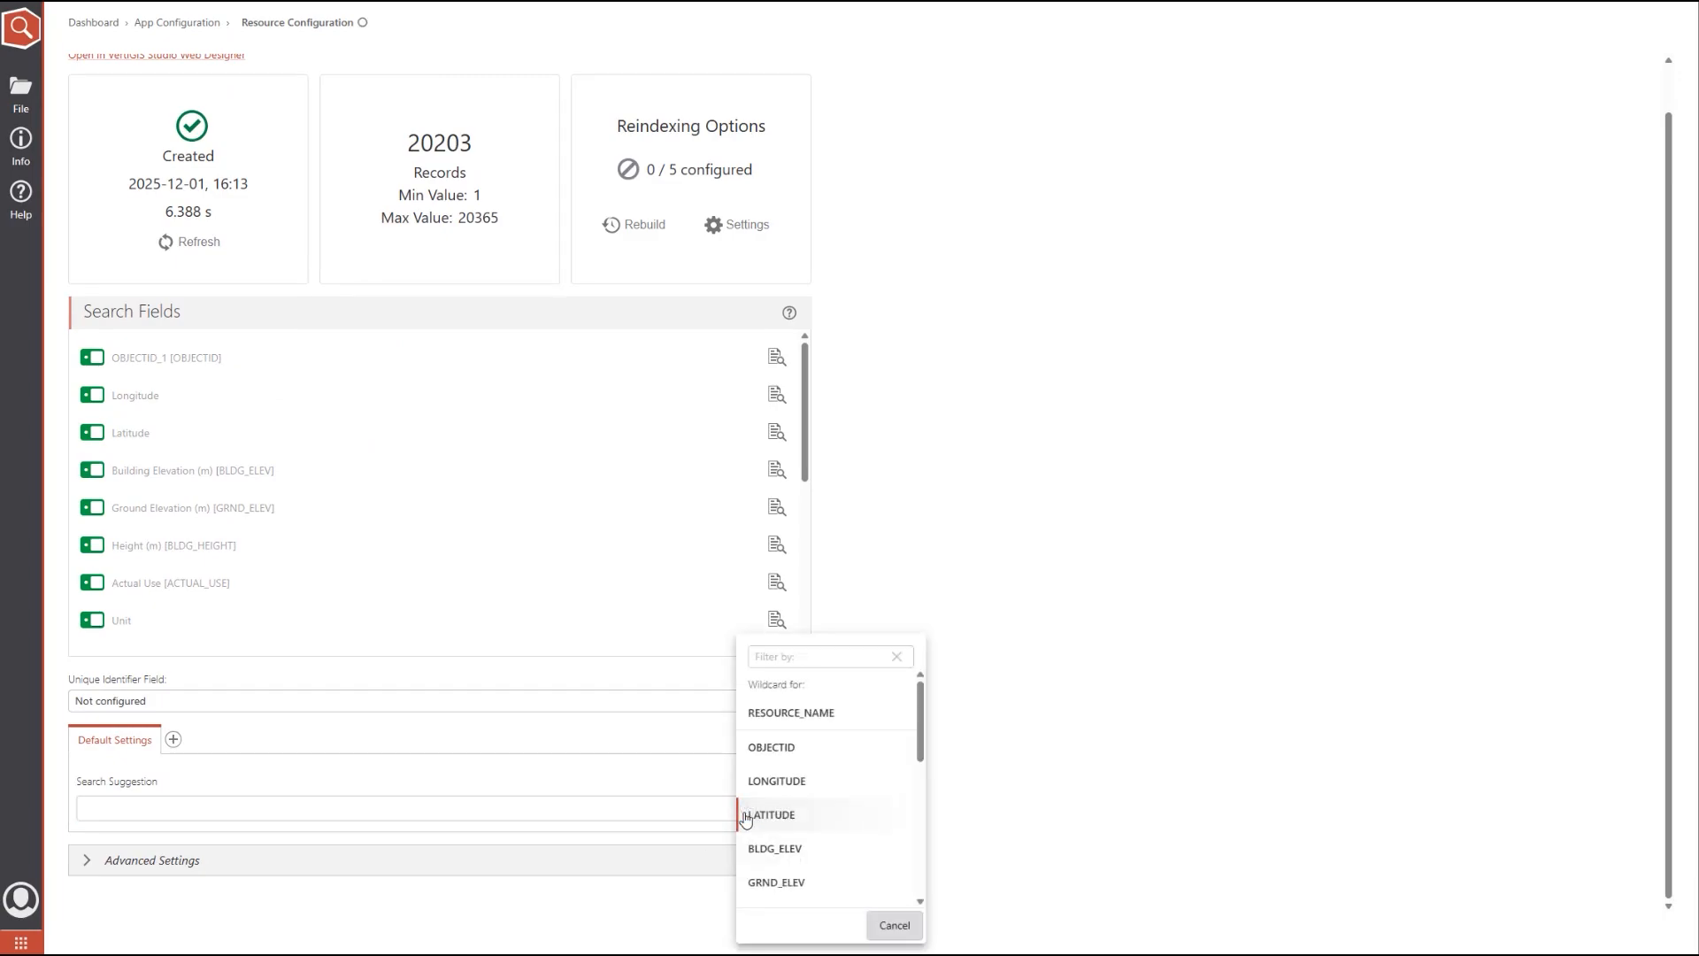
pyautogui.scroll(-6, 832, 770)
pyautogui.click(790, 864)
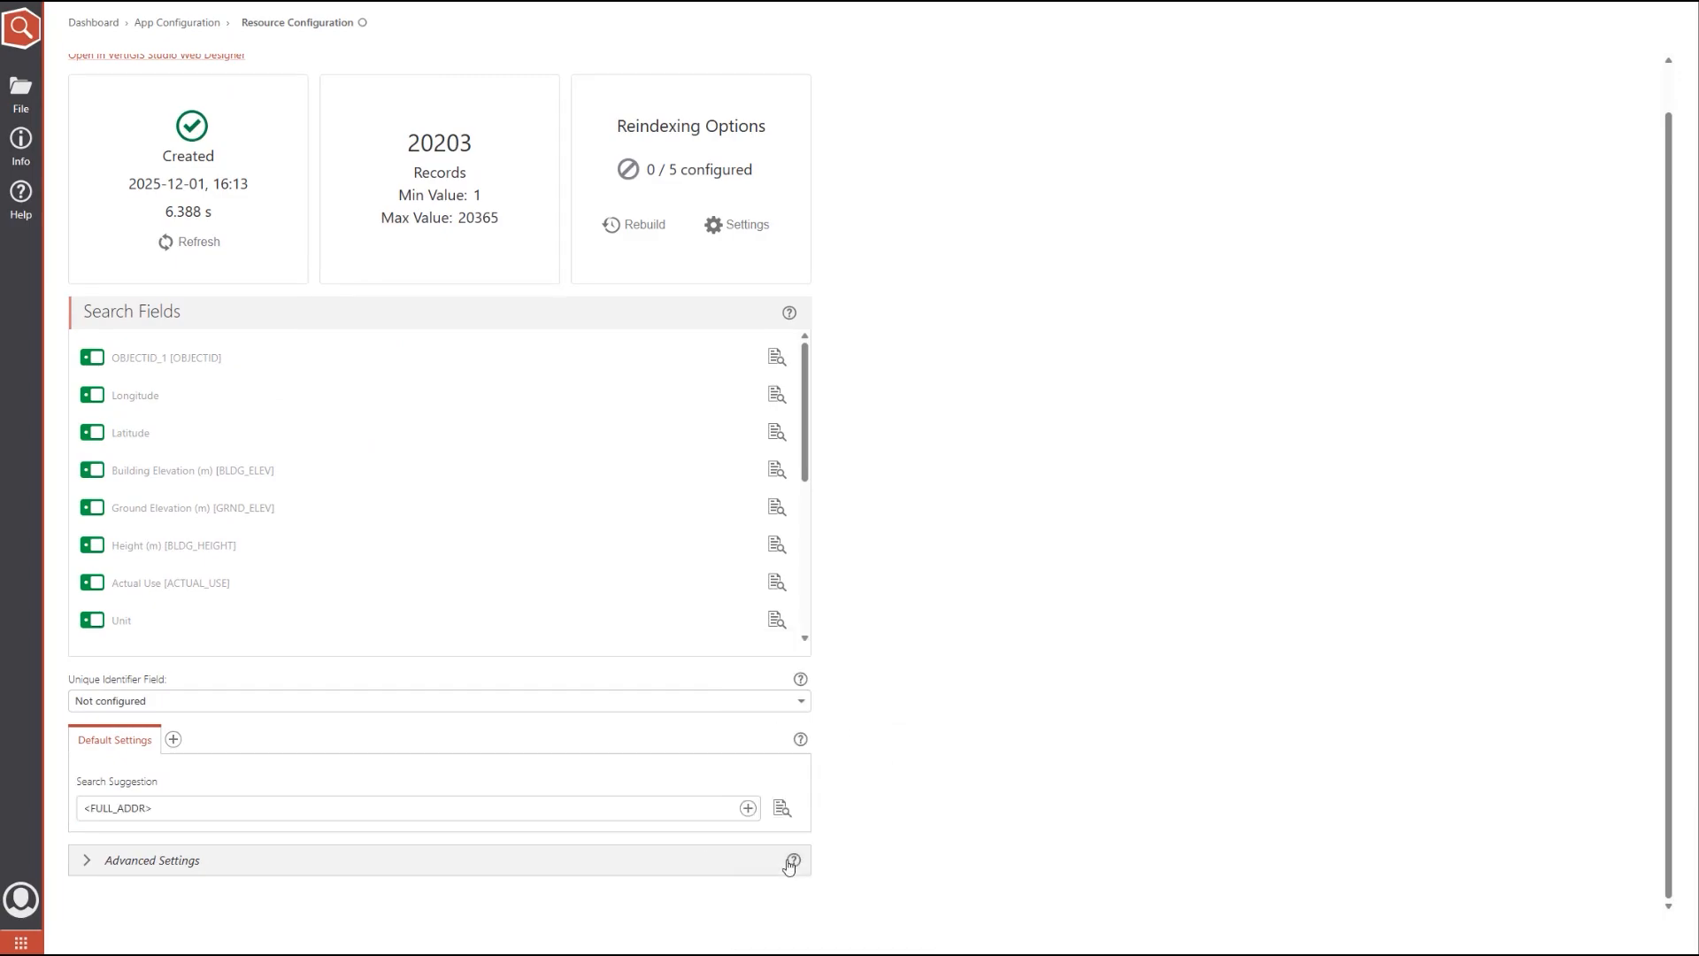
pyautogui.click(781, 808)
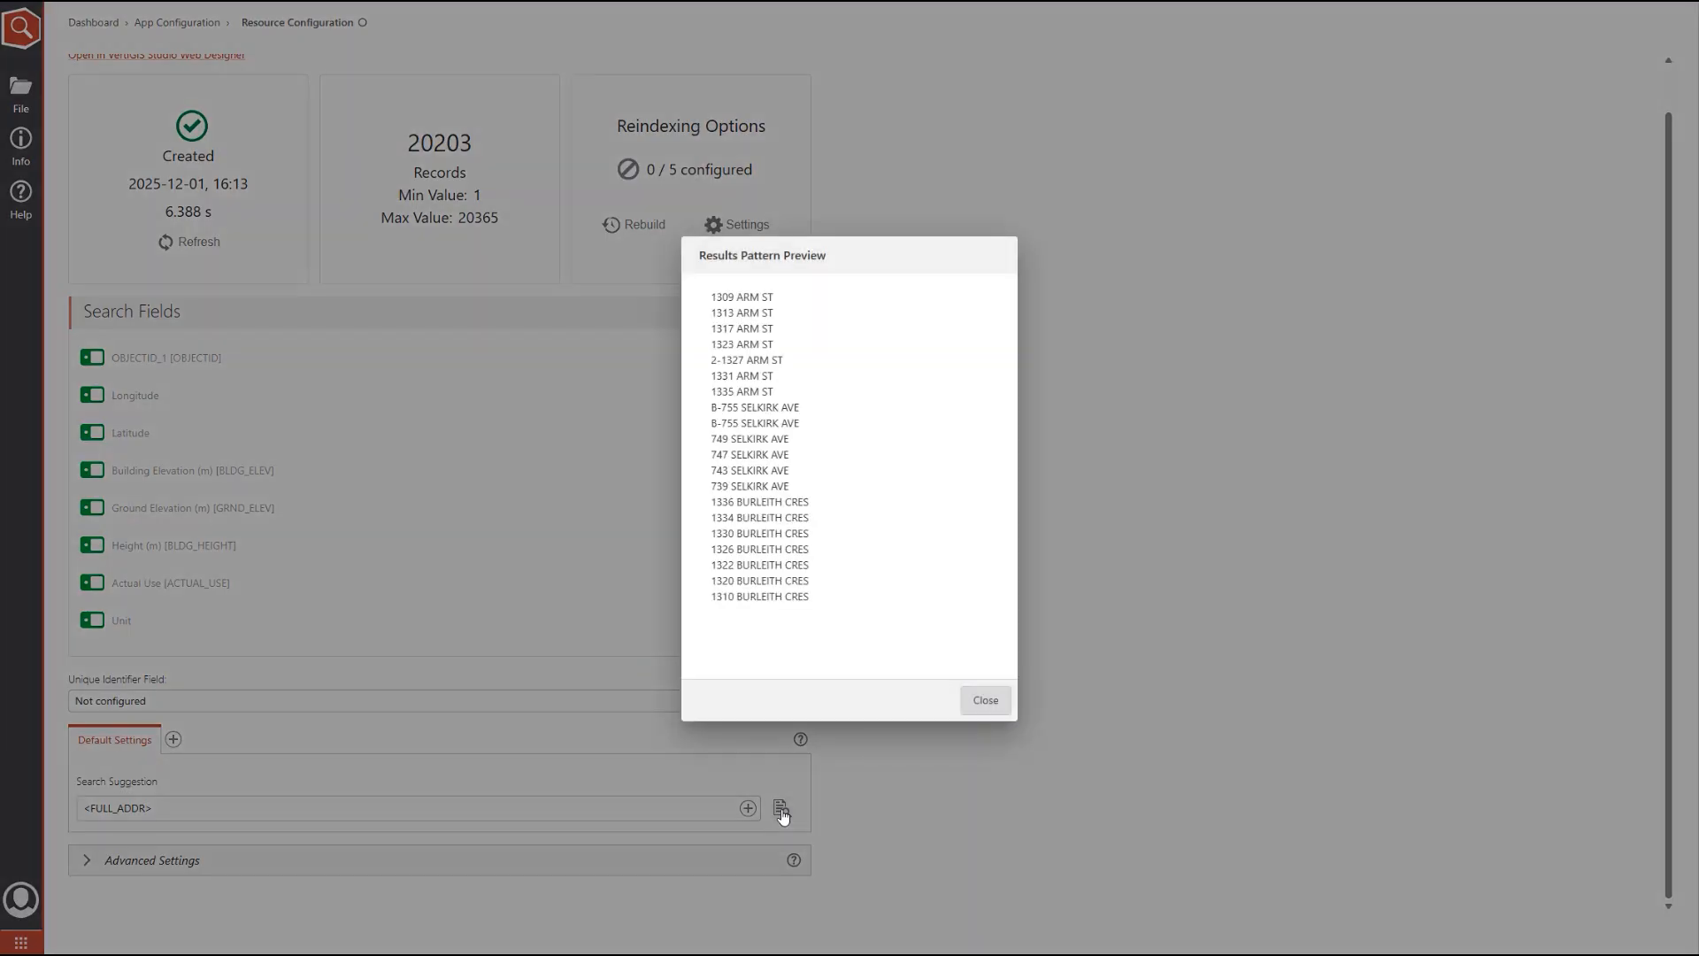
pyautogui.click(985, 701)
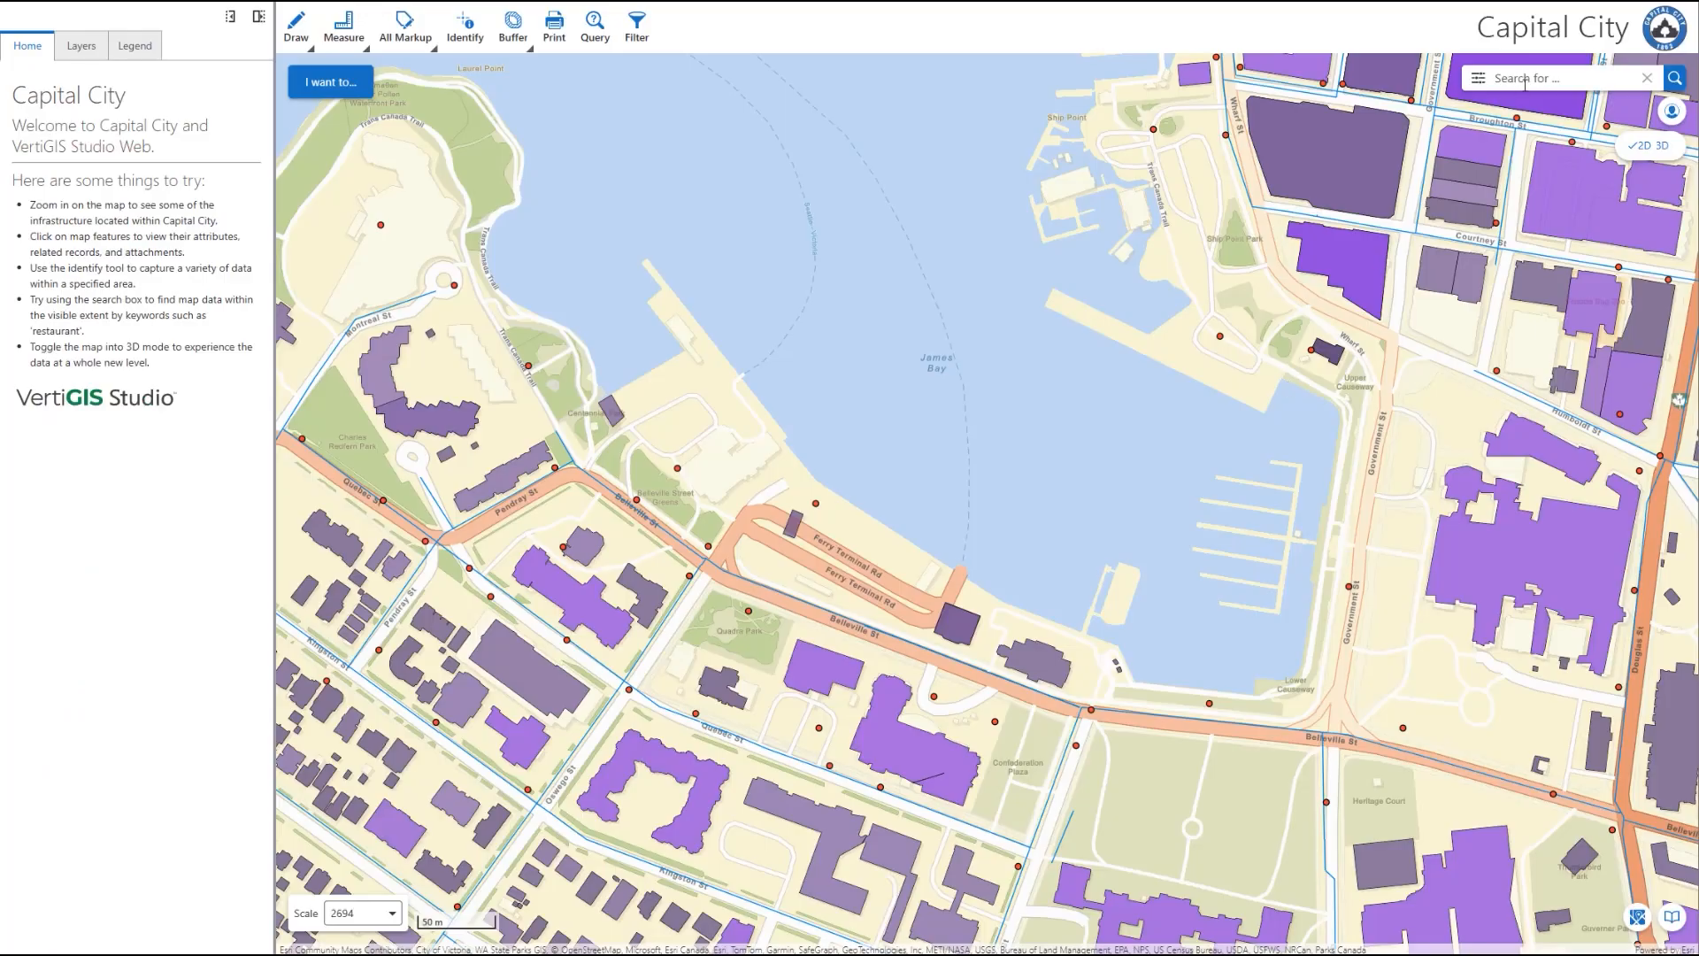
# Step: Search the map for "fairfield" to check the building suggestions
pyautogui.click(1524, 81)
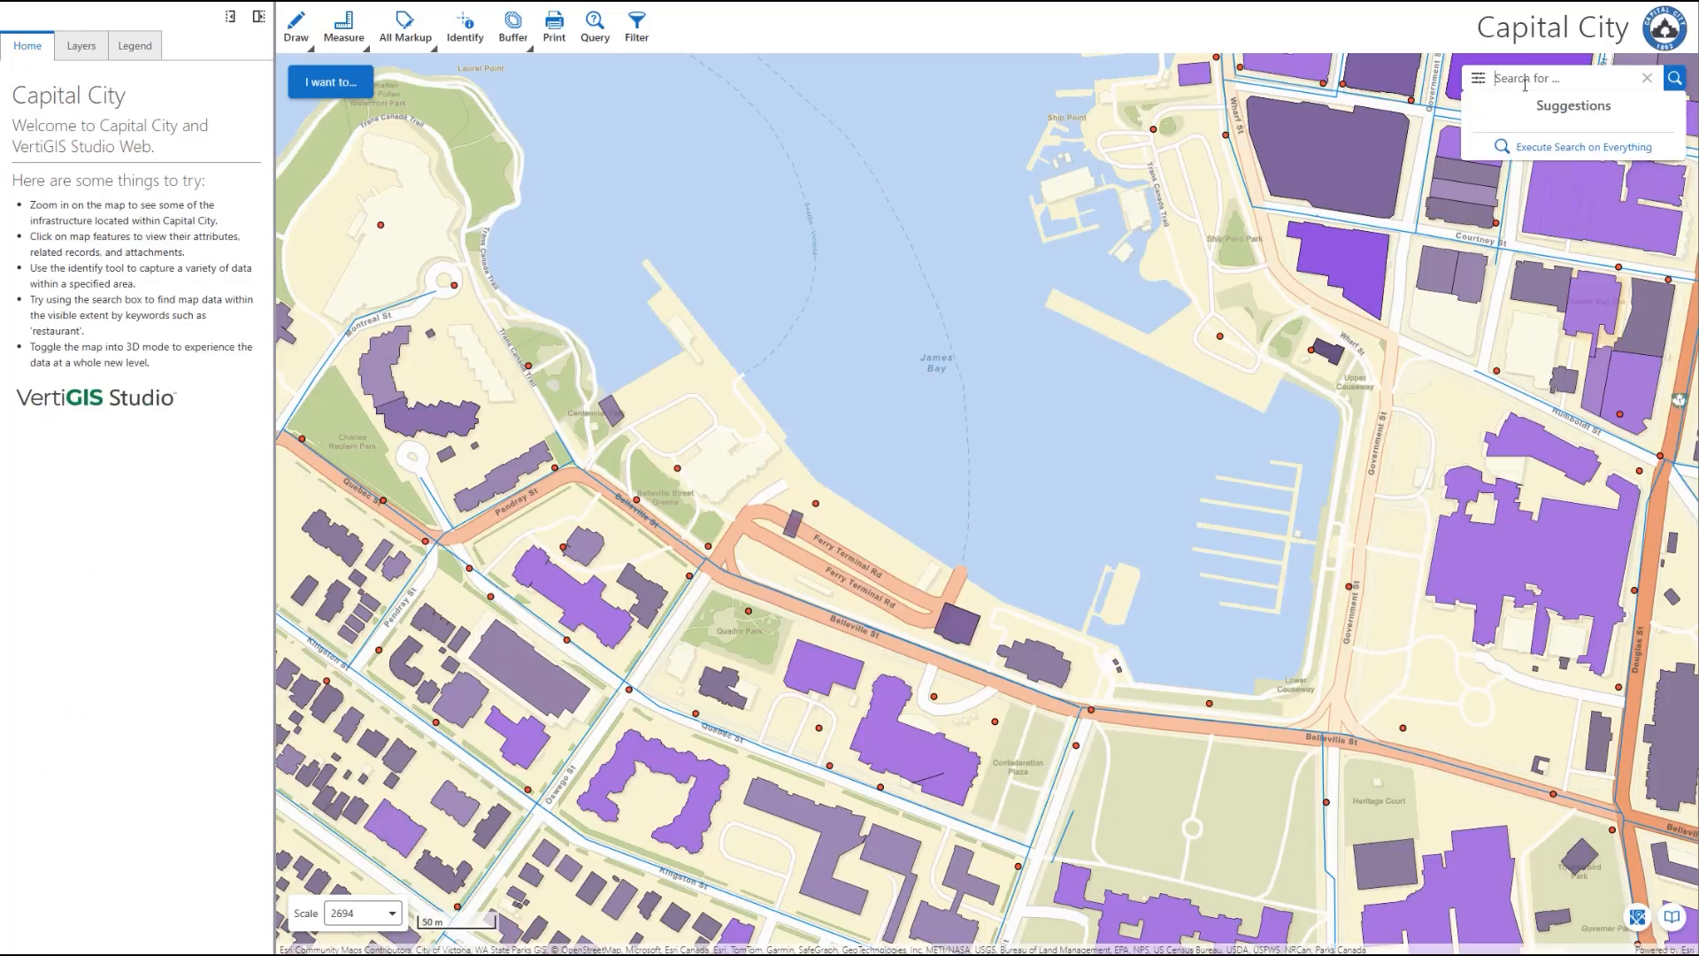
pyautogui.write('fairfiel')
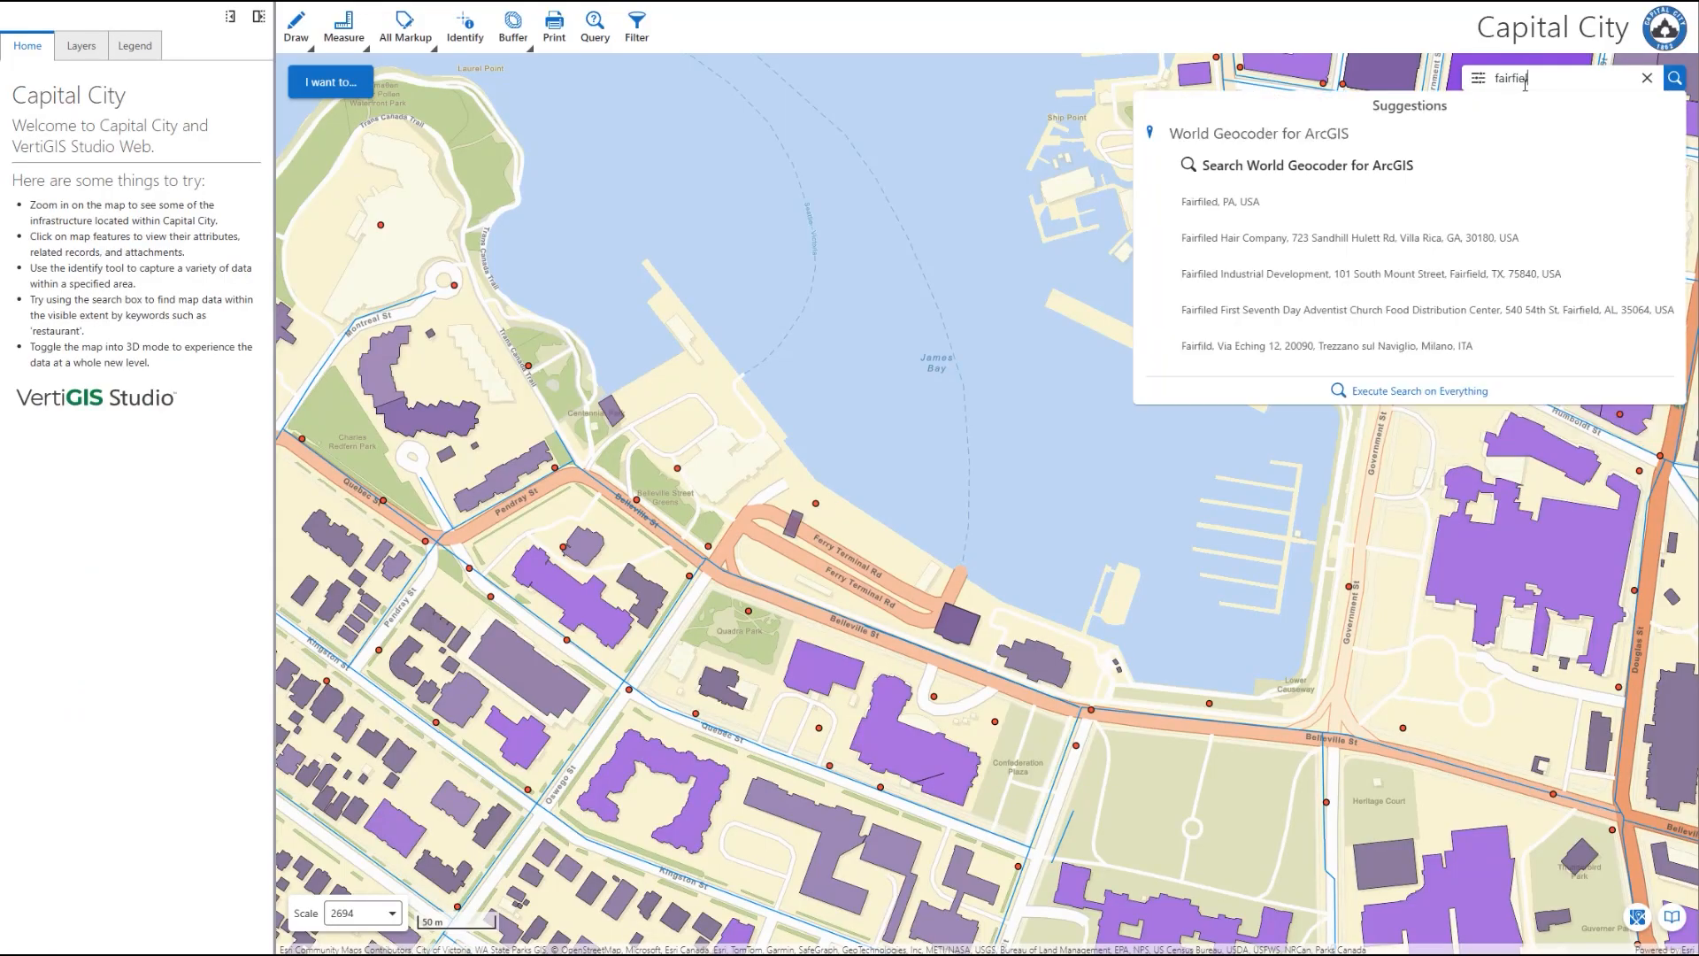
pyautogui.write('d')
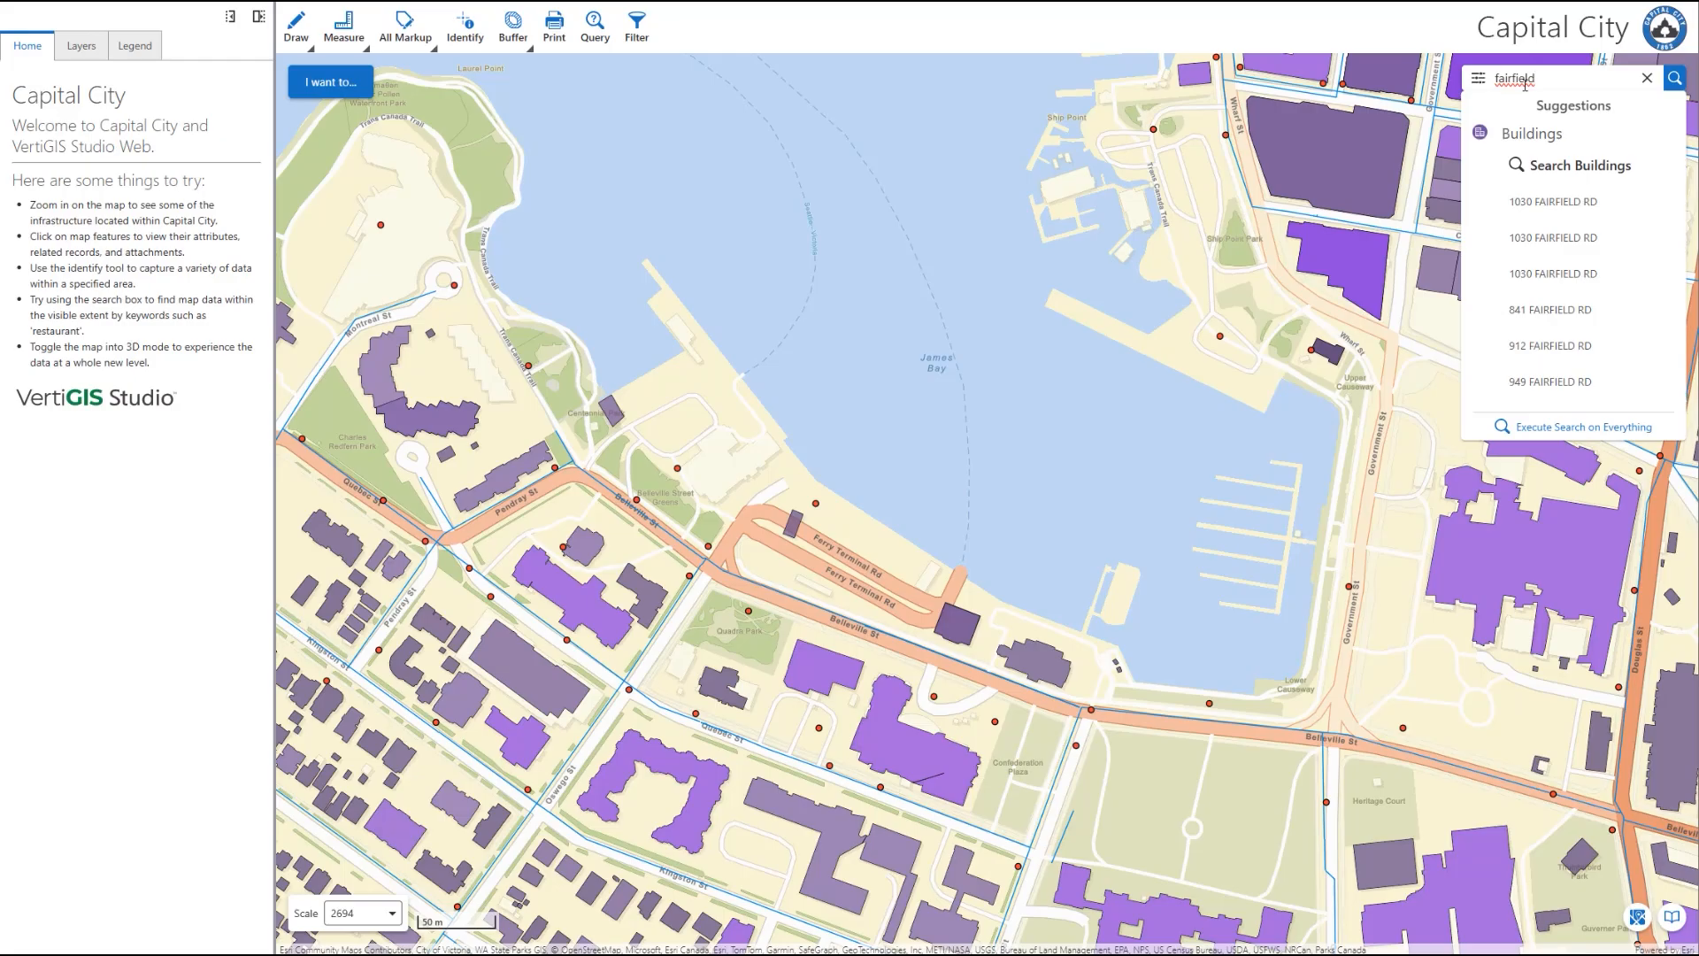